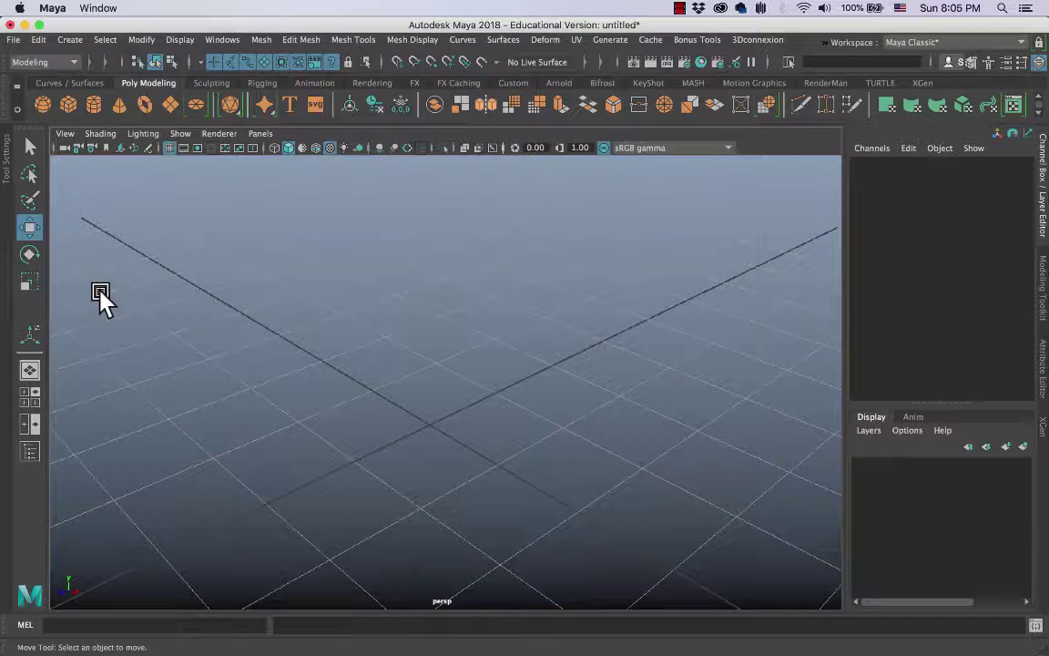
Step: Create a polygon cube and raise it to about 0.603 in Translate Y
left_click(67, 111)
left_click_drag(461, 341, 421, 227, "alt")
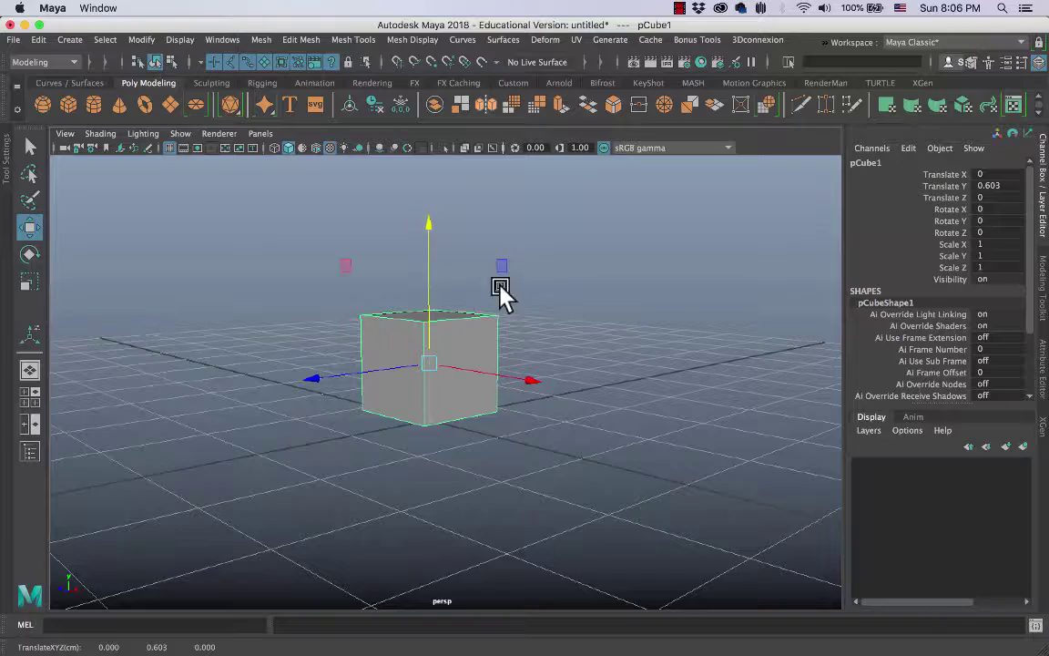
left_click_drag(501, 287, 468, 323, "alt")
right_click_drag(468, 323, 572, 335, "alt")
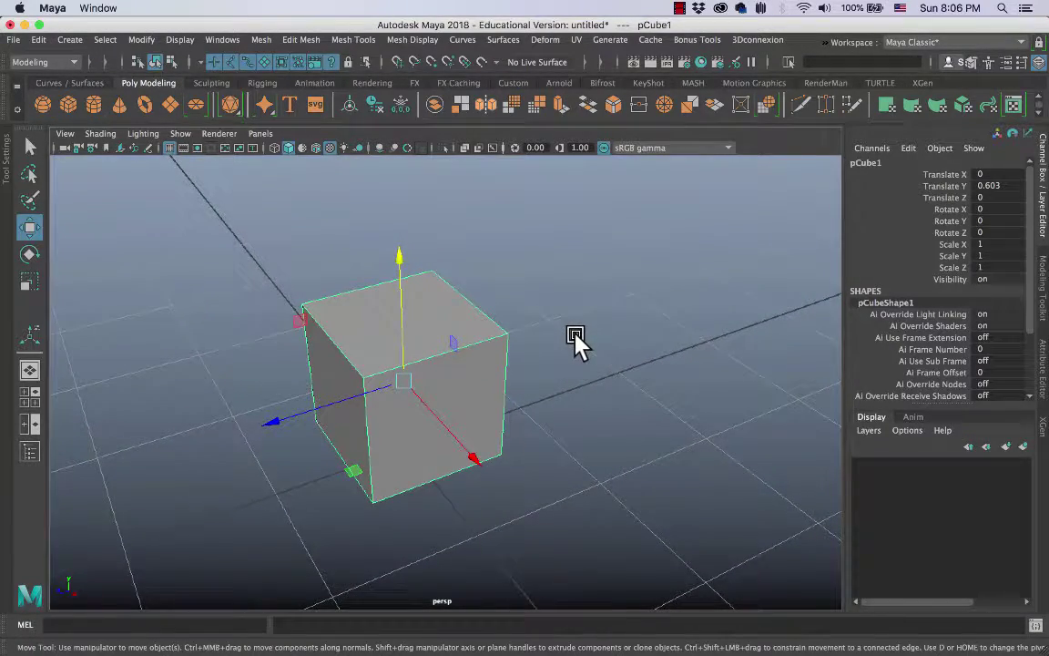
left_click_drag(577, 338, 594, 302, "alt")
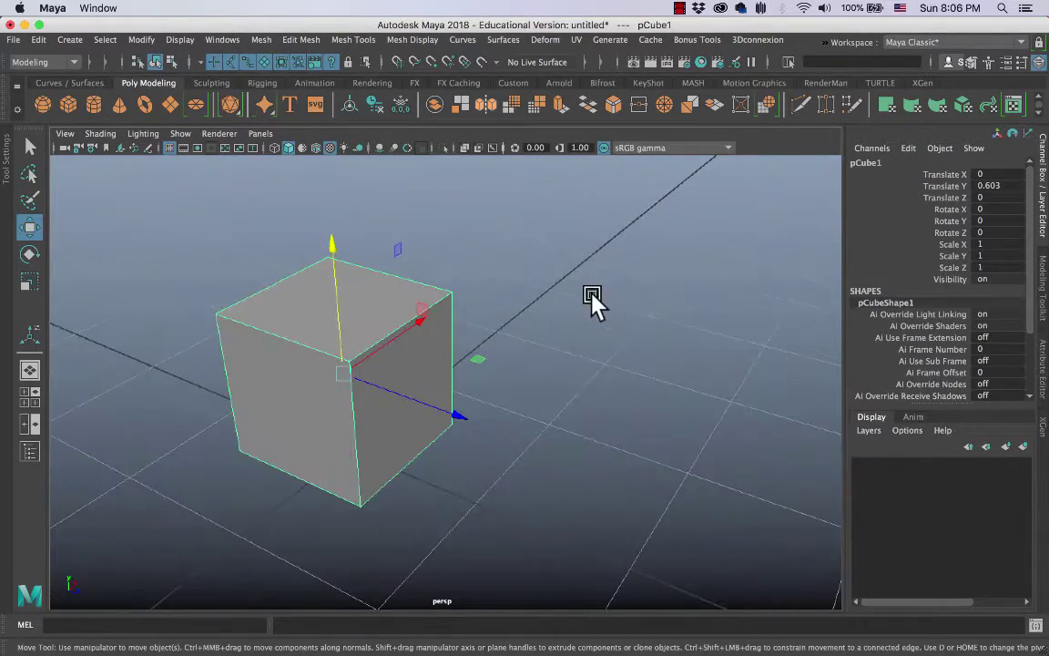
Step: Rename the cube as Box
left_click(863, 163)
type("B")
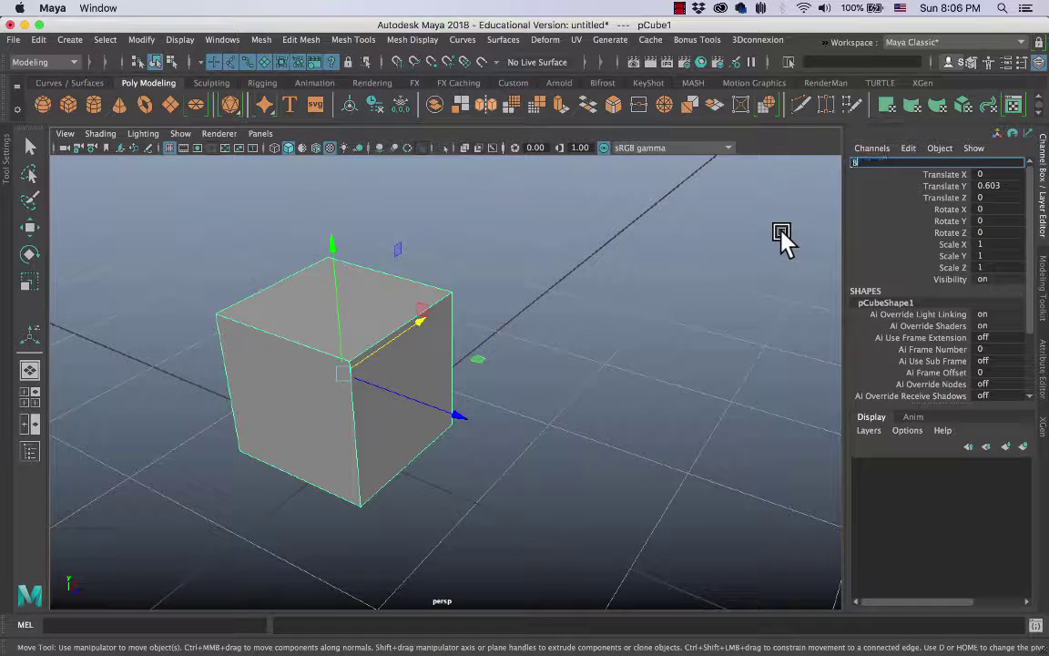
type("ox")
key("Return")
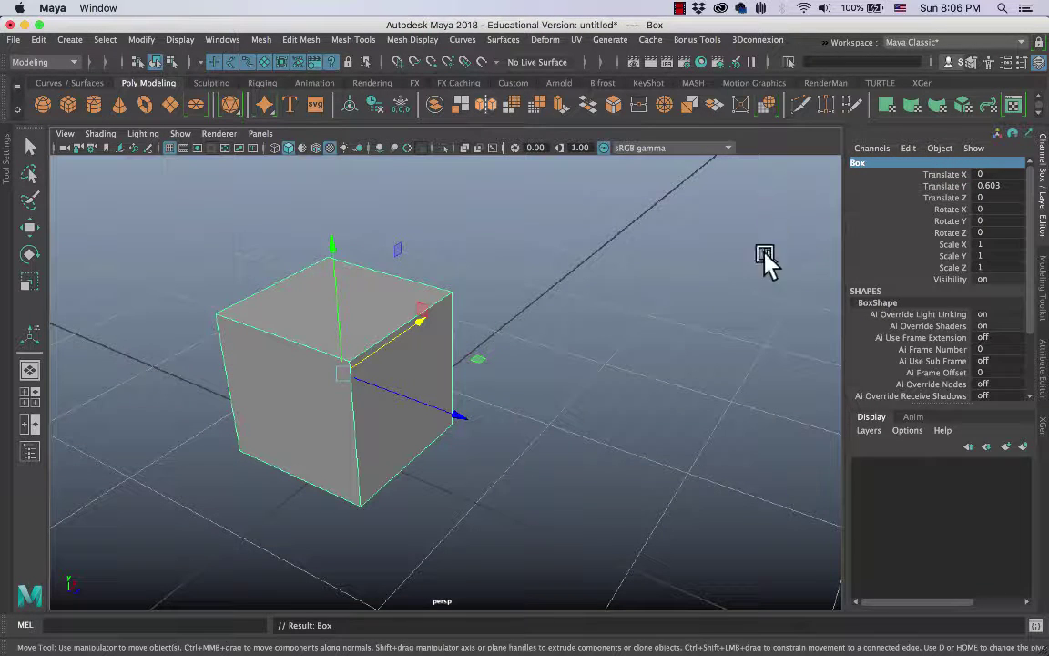
Step: Assign a new Lambert material to the cube and name it Wooden_Texture
left_click_drag(765, 258, 644, 268, "alt")
right_click_drag(646, 239, 746, 605)
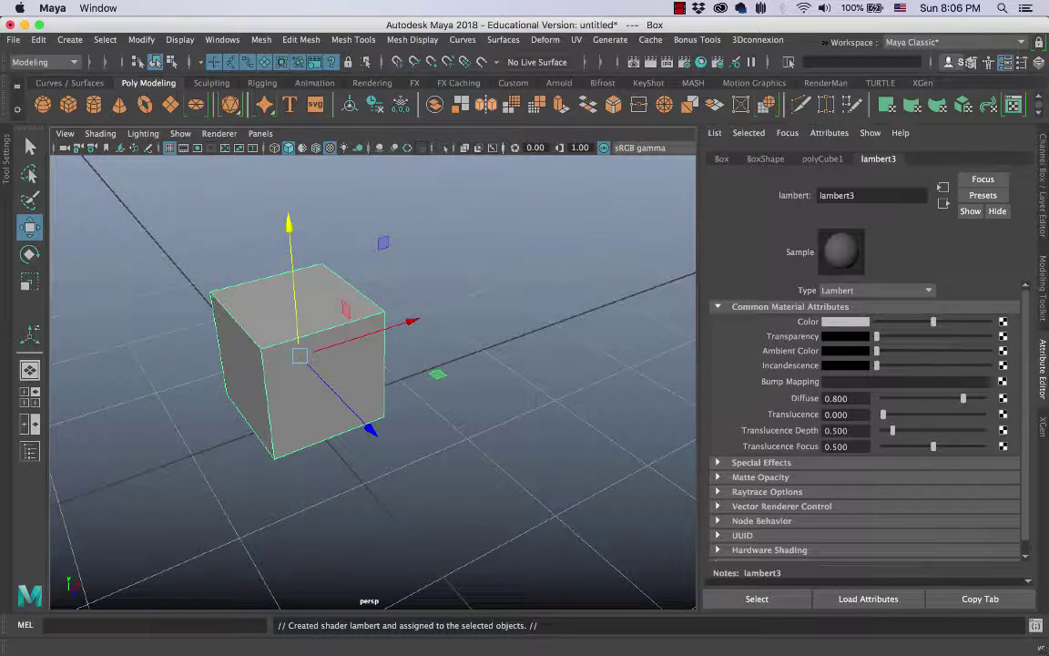
left_click_drag(861, 197, 763, 198)
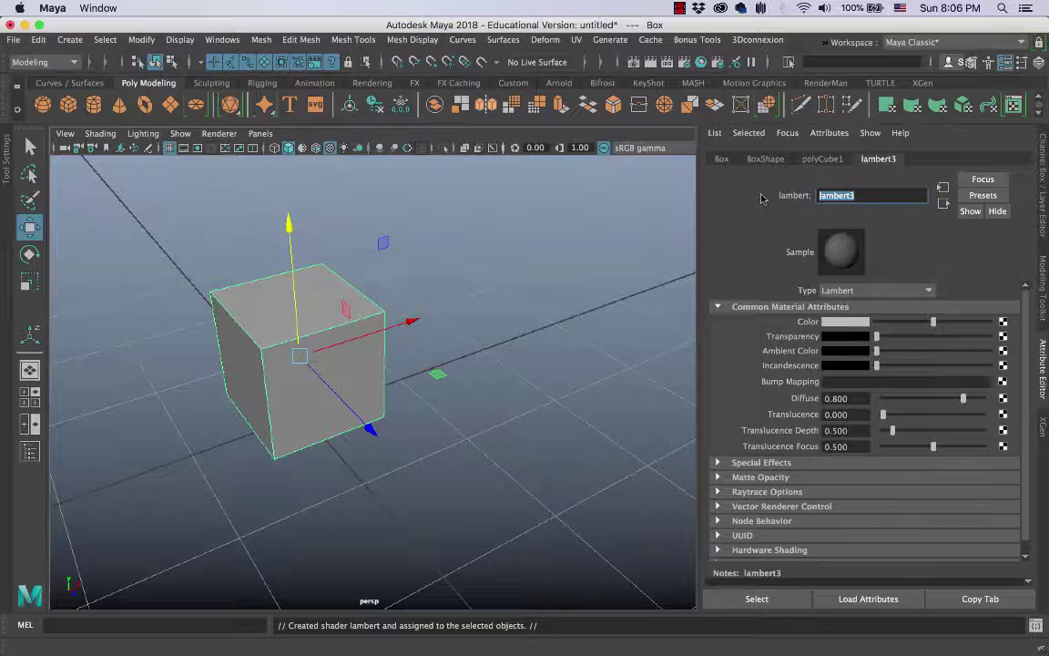
type("Wooden Texture")
key("Return")
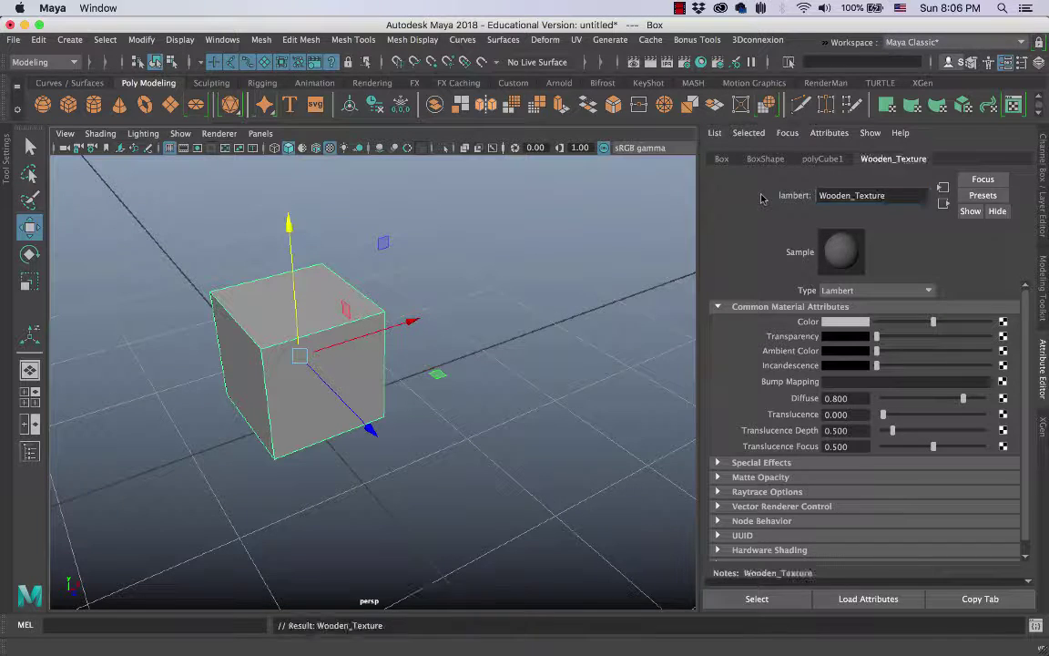
Step: Map a File texture to the material's Color, load Wooden Box Unfolded.jpg as its image, and select the cube
left_click(1002, 322)
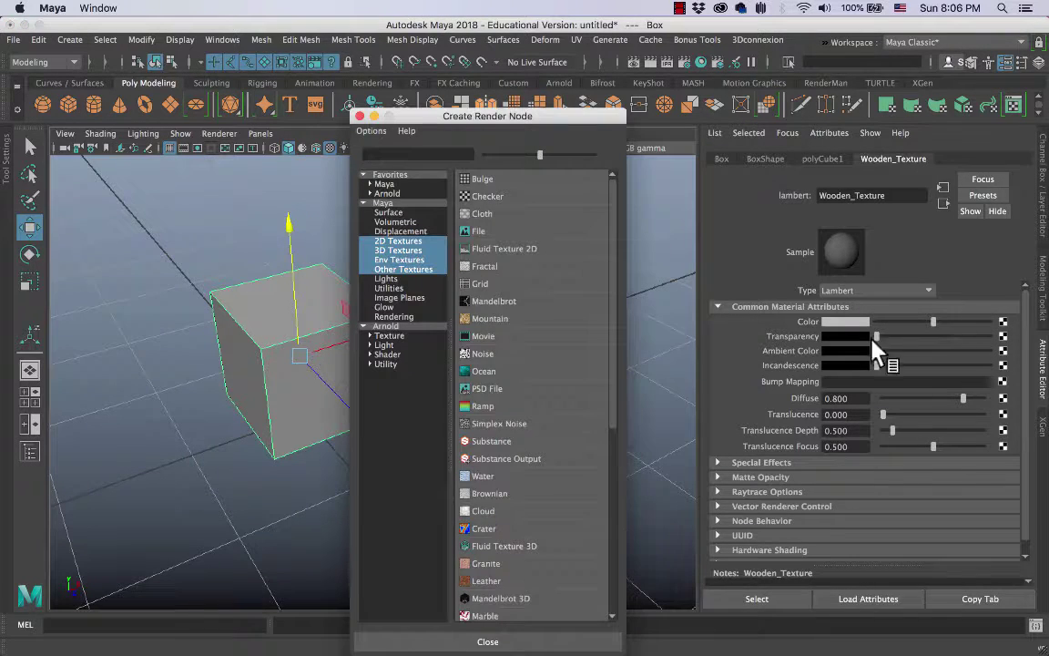
left_click(503, 231)
left_click(1006, 357)
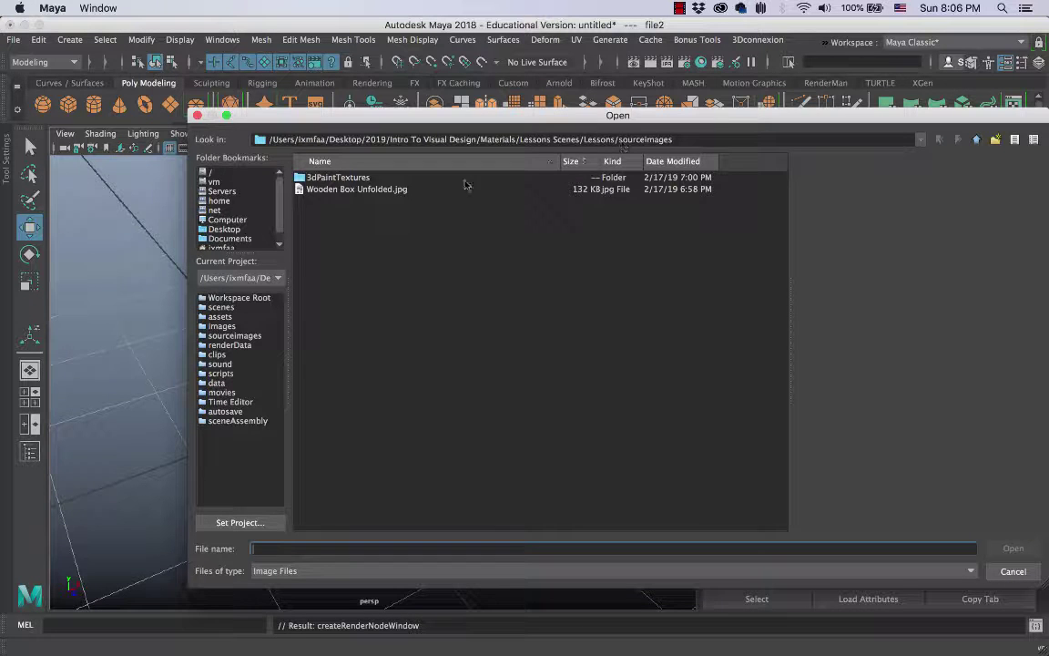
left_click(371, 190)
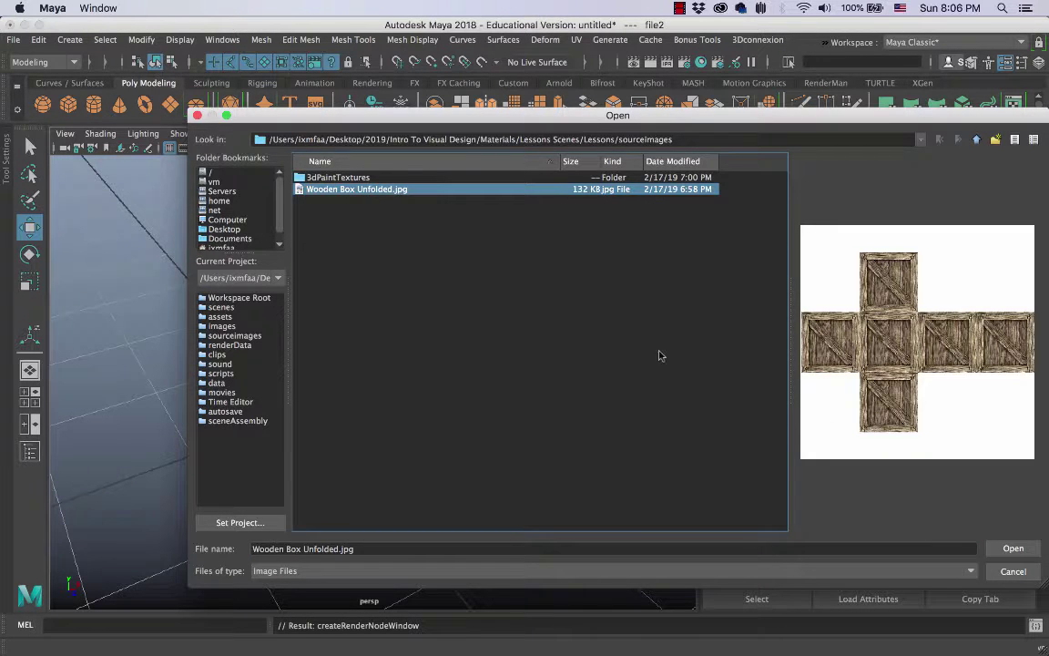
left_click(1016, 548)
left_click_drag(215, 334, 237, 330, "alt")
left_click(1007, 356)
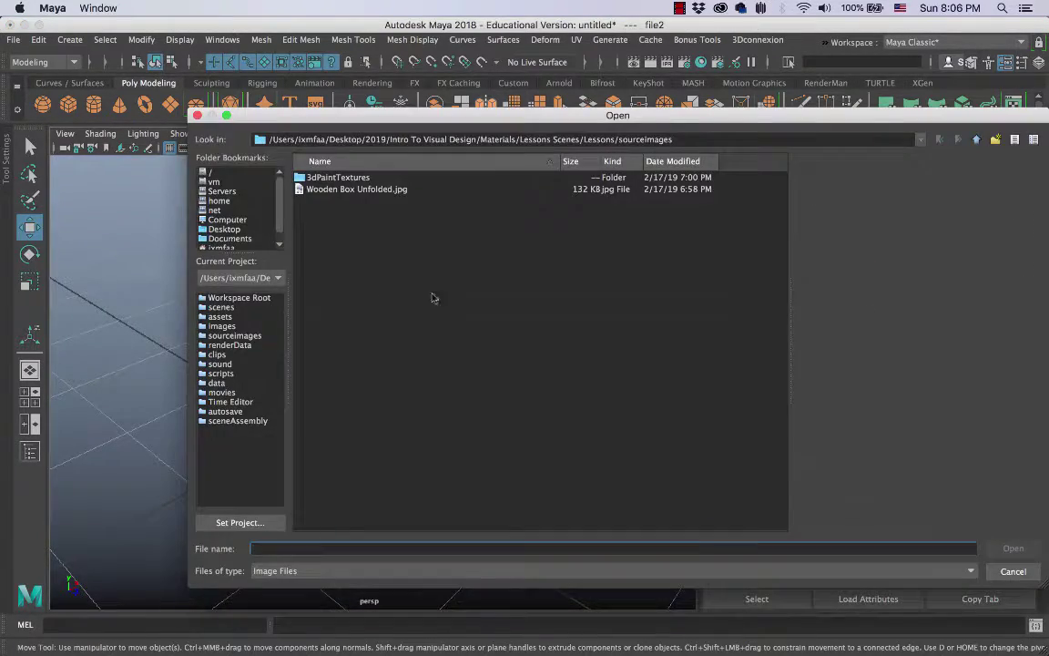
left_click(381, 190)
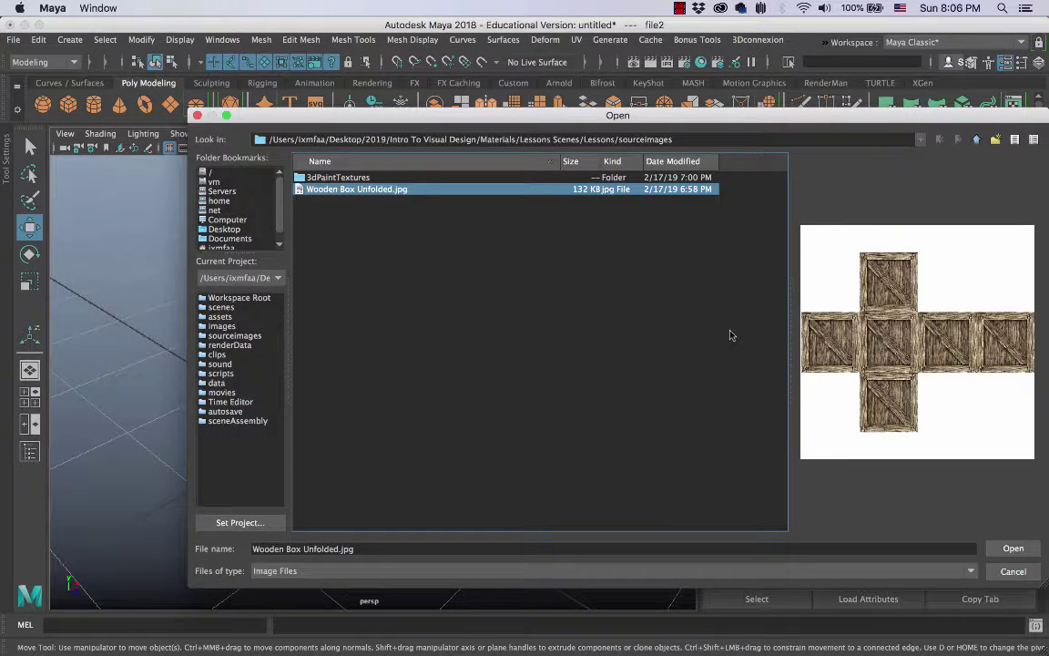
key("Return")
left_click(341, 351)
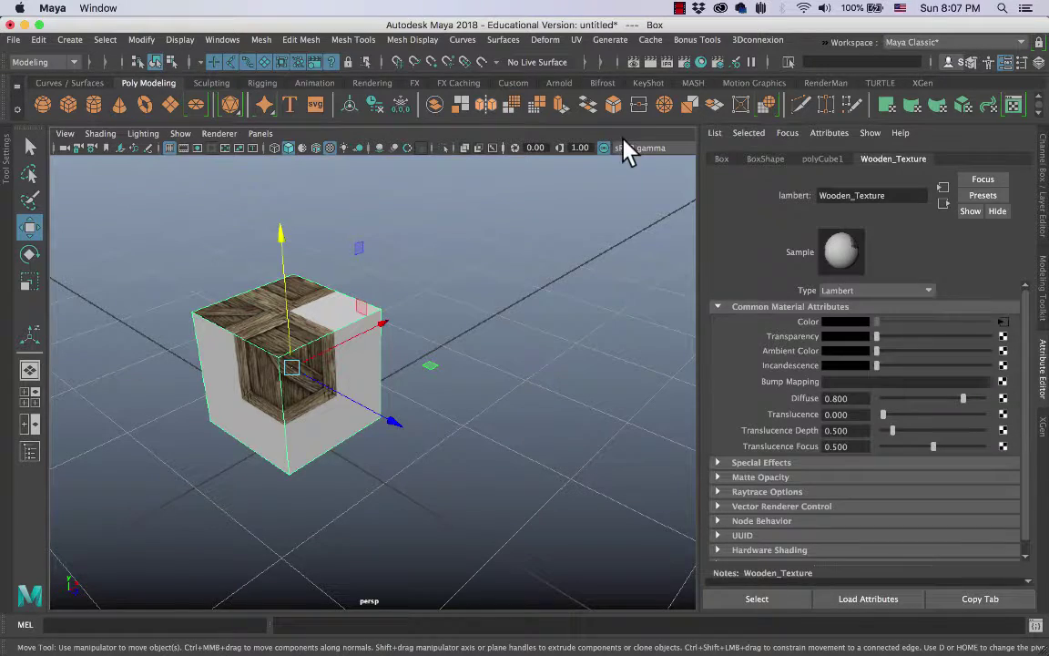
Step: Open the UV Editor with the cube's UV layout and the crate image framed
left_click(575, 40)
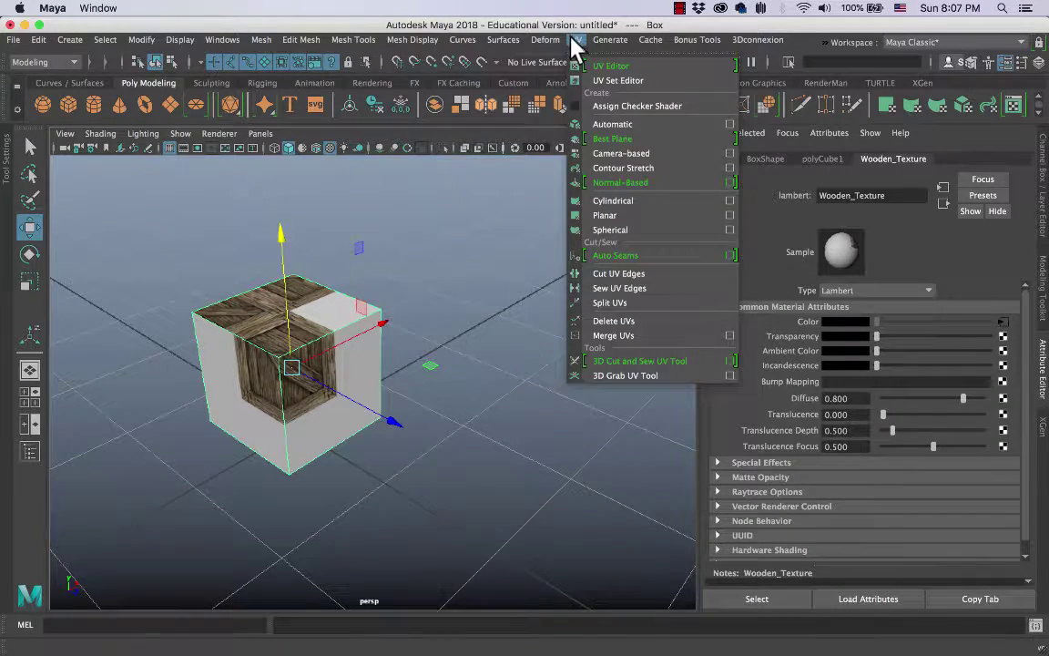
left_click(622, 67)
right_click_drag(703, 323, 540, 319, "alt")
middle_click_drag(577, 313, 545, 318, "alt")
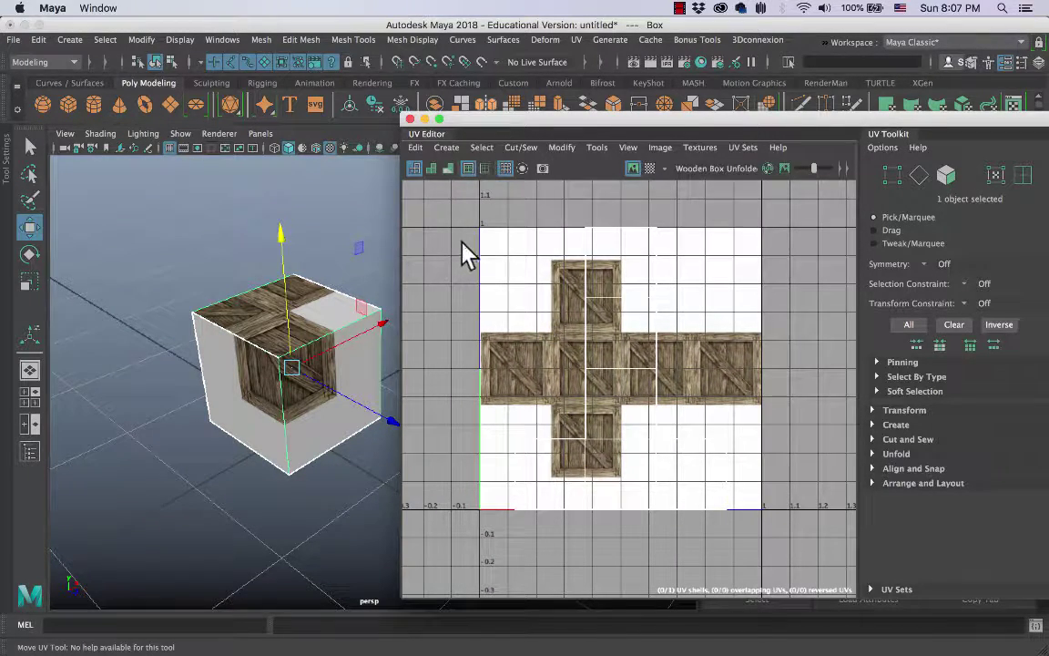
Step: Turn on shaded UVs and the UV distortion display for the cube's UV shell
left_click(432, 169)
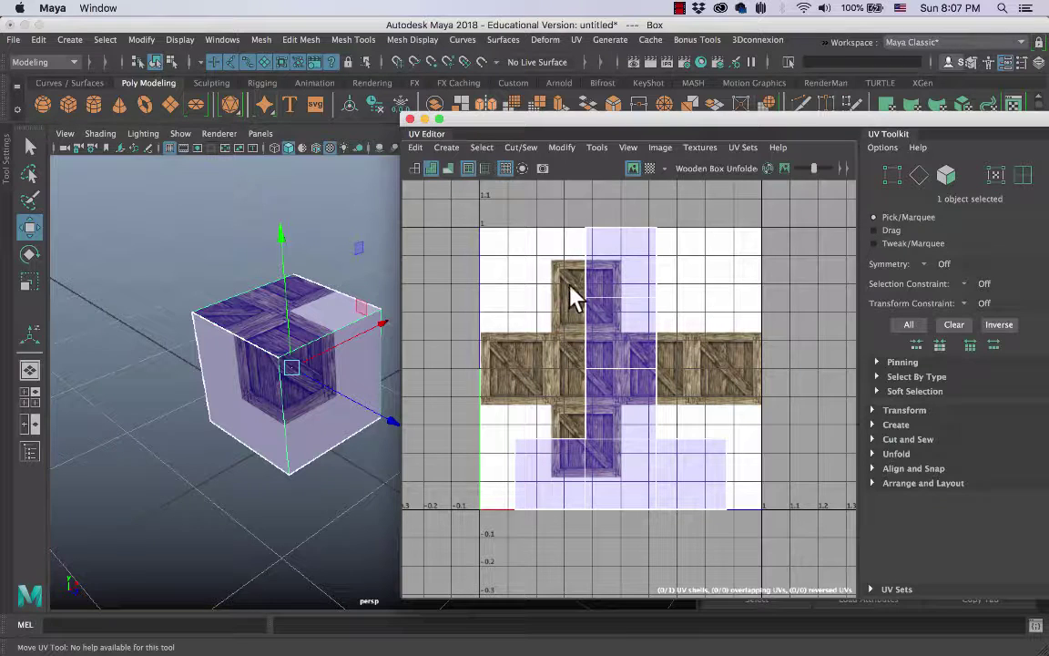
left_click(449, 169)
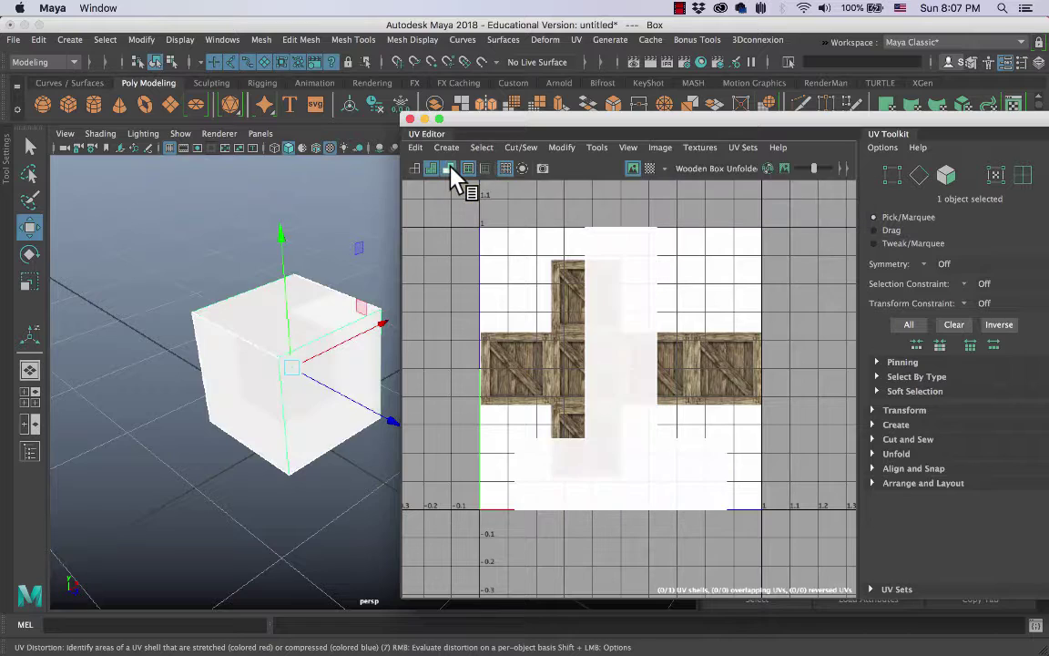
Step: Try moving the four UVs of the shell's uppermost square in the UV Editor, and undo the move
right_click_drag(624, 259, 681, 266)
left_click_drag(550, 217, 664, 320)
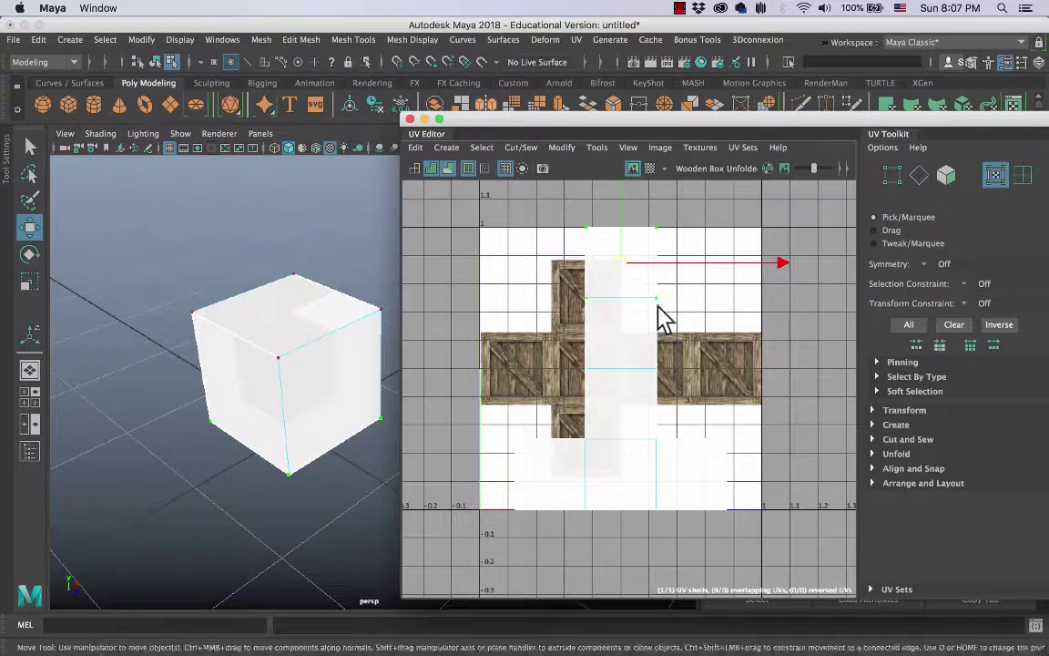
mouse_move(628, 282)
left_mouse_down()
mouse_move(640, 382)
mouse_move(620, 312)
mouse_move(684, 276)
mouse_move(574, 175)
mouse_move(533, 196)
mouse_move(797, 230)
mouse_move(638, 187)
mouse_move(681, 314)
mouse_move(544, 210)
mouse_move(620, 398)
mouse_move(572, 247)
mouse_move(573, 440)
mouse_move(597, 527)
mouse_move(573, 515)
mouse_move(547, 321)
mouse_move(562, 438)
mouse_move(558, 428)
mouse_move(543, 483)
mouse_move(541, 440)
mouse_move(570, 562)
mouse_move(599, 585)
mouse_move(619, 569)
mouse_move(605, 538)
mouse_move(599, 192)
left_mouse_up()
key("super+z")
middle_click_drag(650, 302, 639, 333, "alt")
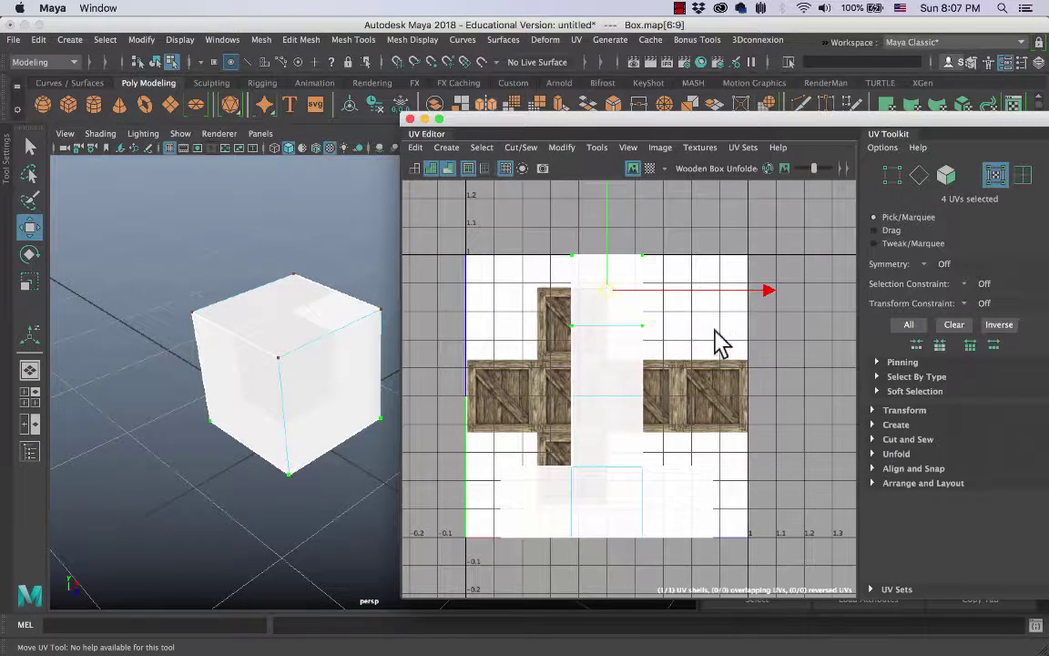
scroll(718, 340, "down", 2)
left_click_drag(635, 310, 617, 330)
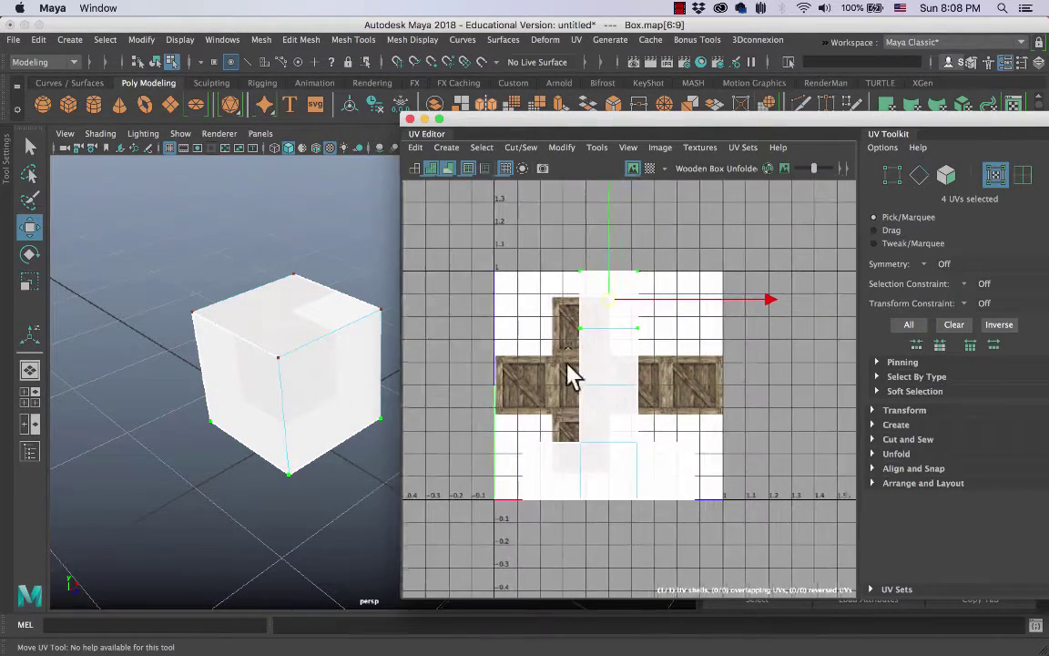
scroll(651, 368, "up", 2)
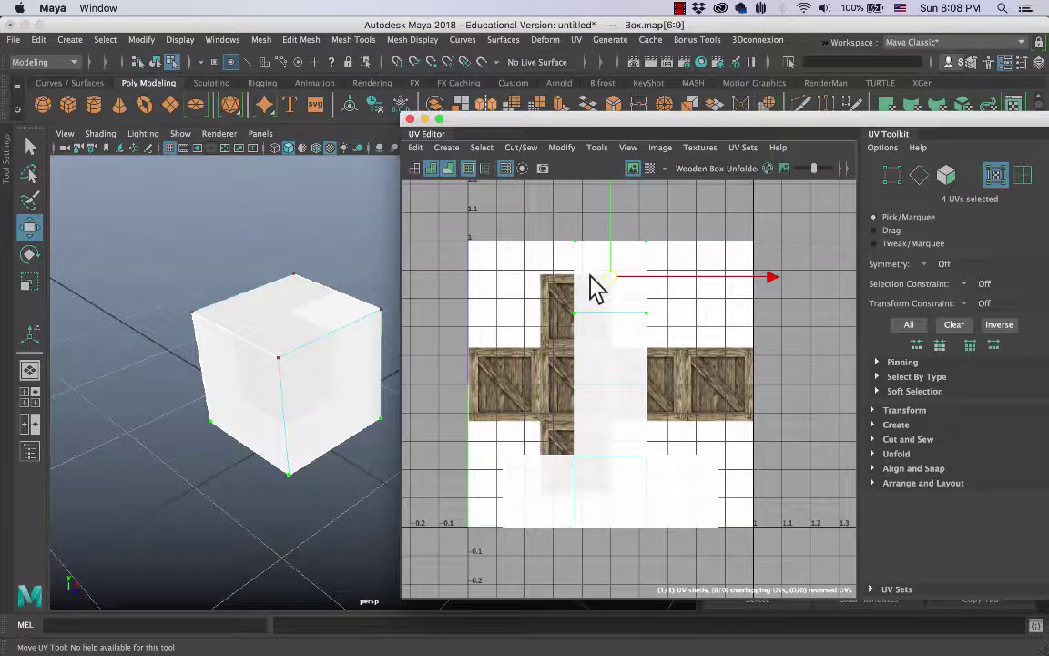
Step: Turn off the UV distortion display, keeping the shaded UVs on
left_click(449, 172)
left_click(449, 171)
left_click(449, 169)
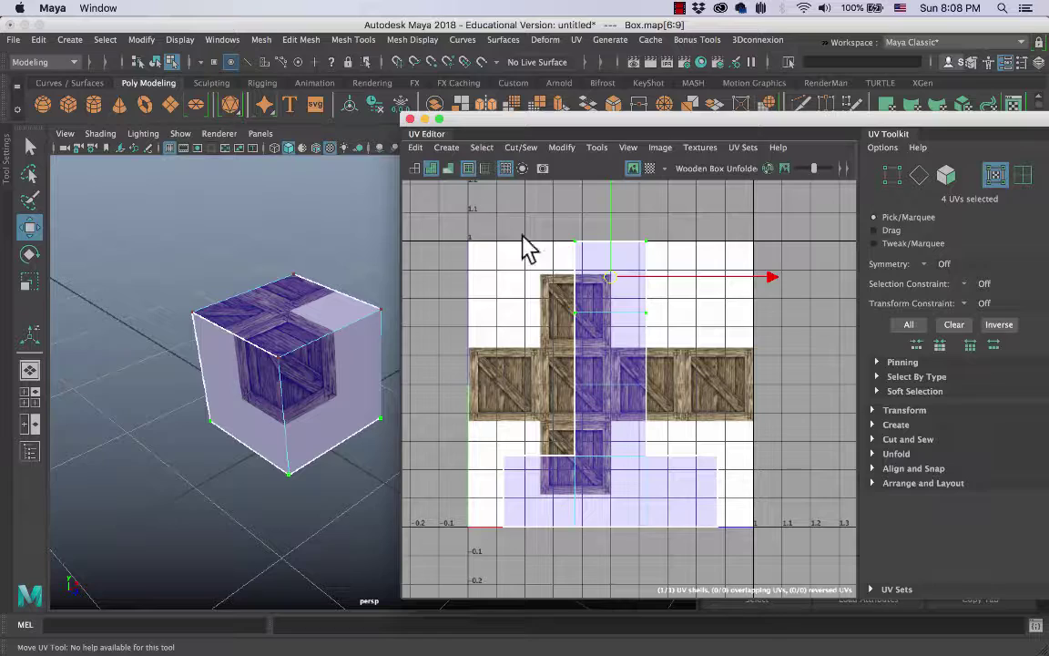
Step: Toggle the texture border display off and back on to compare the seam edges on the cube and UV shell
left_click(468, 168)
key("f")
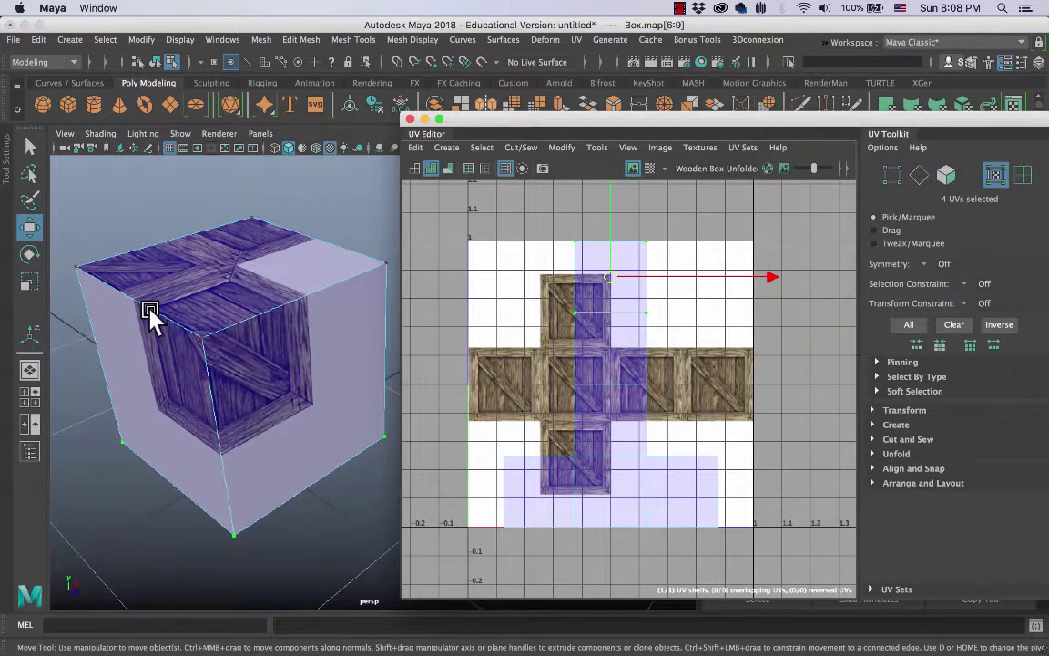
left_click(468, 168)
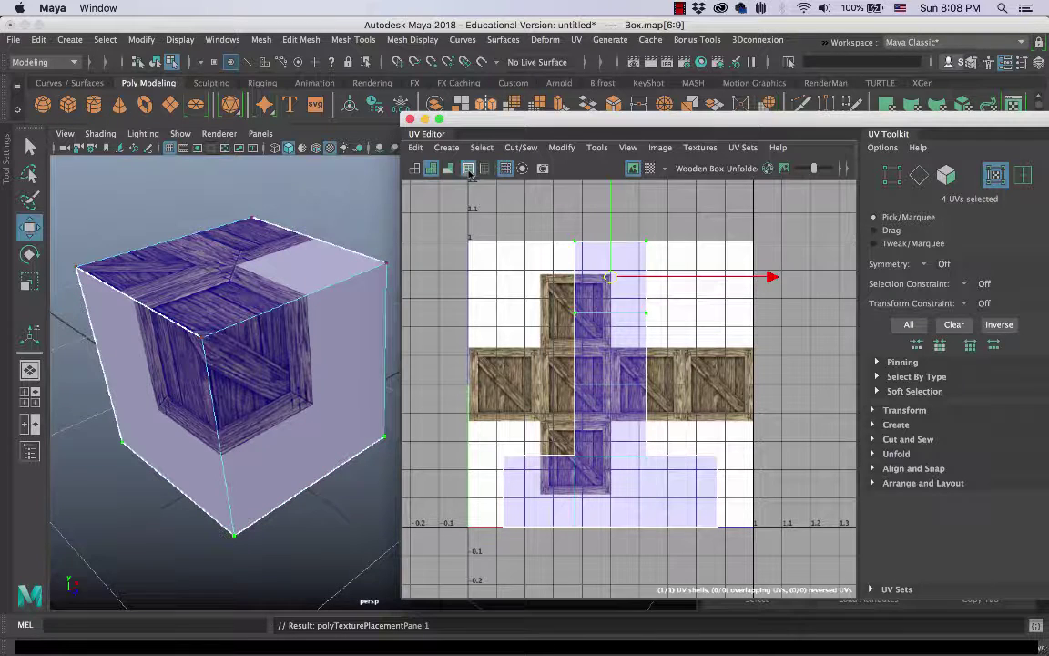
left_click(468, 169)
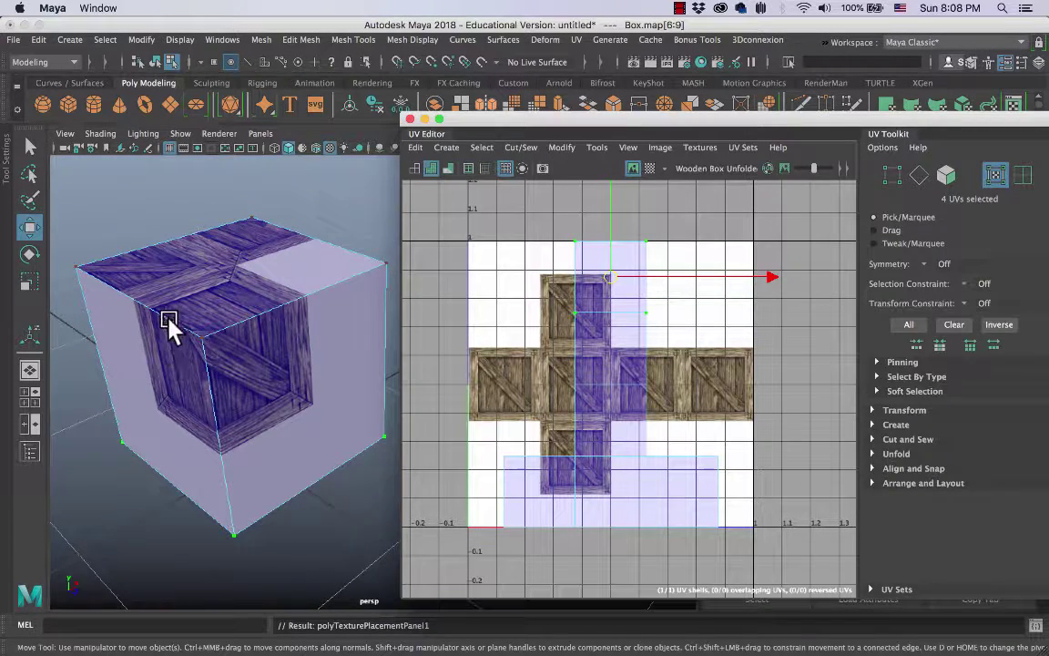
left_click(471, 172)
left_click_drag(260, 333, 302, 334, "alt")
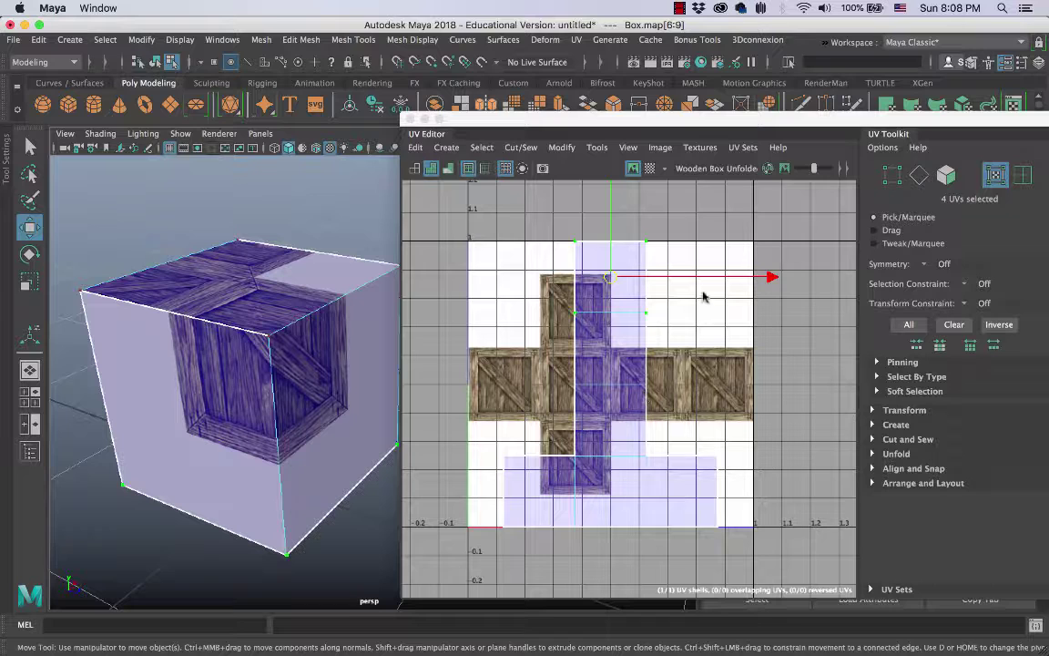
Step: Toggle the texture image off and back on in the UV Editor to compare the UV layout with and without it
left_click(633, 169)
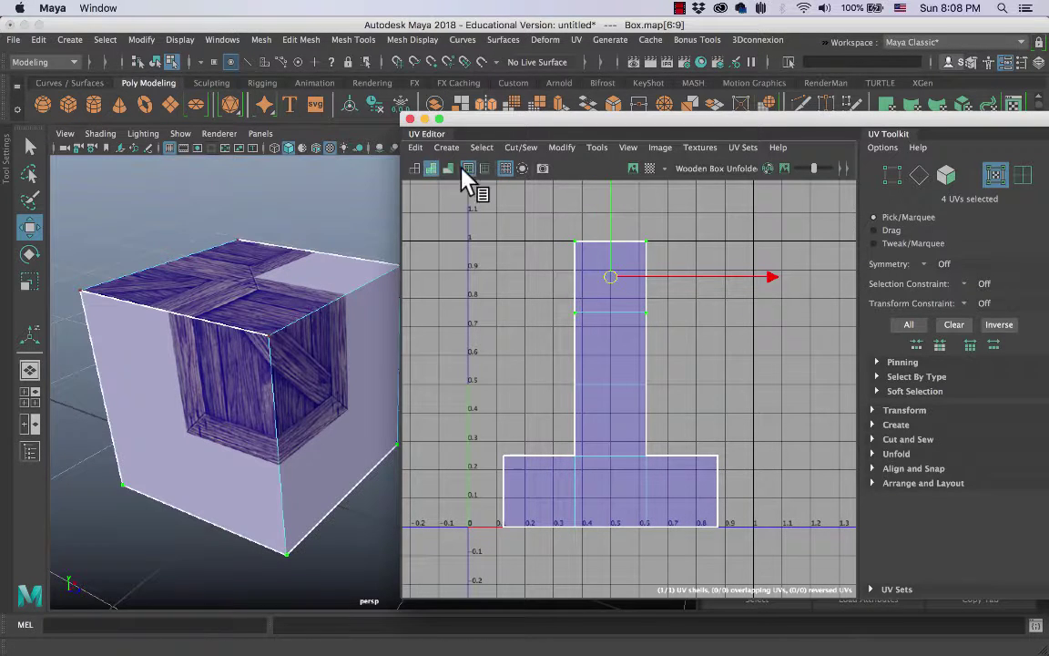
left_click(634, 169)
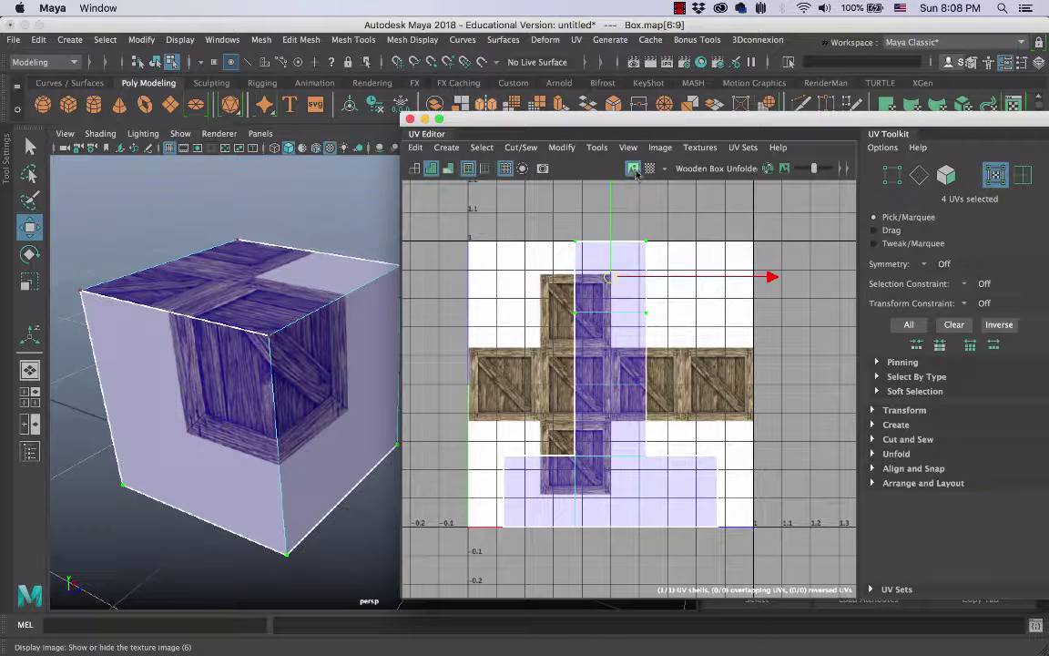
left_click(634, 171)
left_click(634, 169)
left_click(633, 170)
left_click(633, 171)
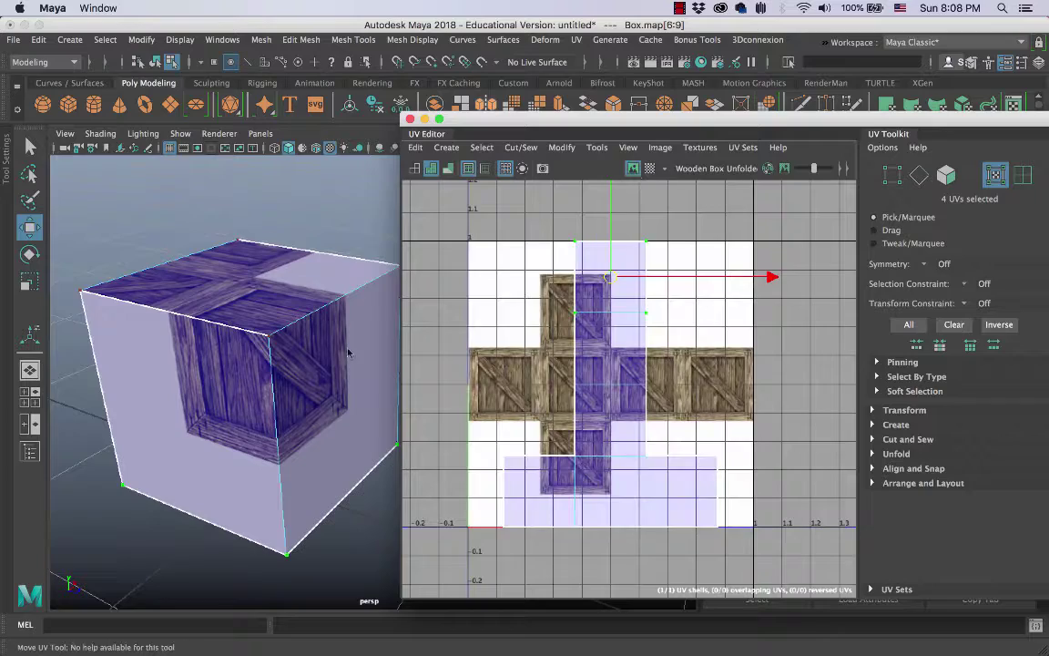
Step: Show the checker map on the cube to inspect its texture proportions, and restore the crate image
left_click(650, 170)
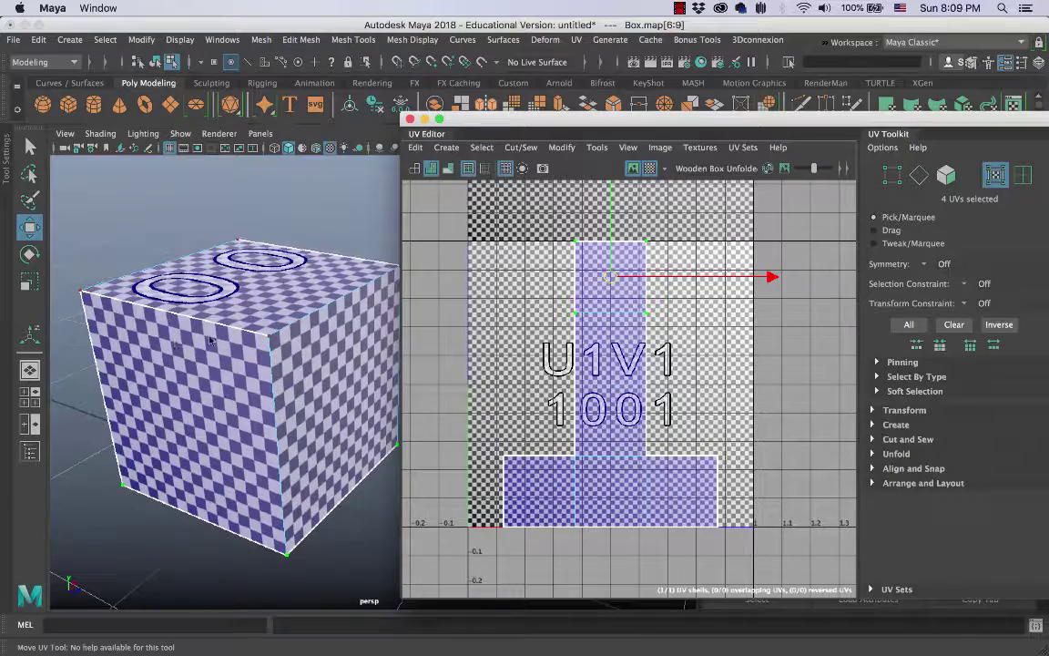
left_click_drag(211, 340, 217, 350, "alt")
right_click_drag(352, 346, 376, 346, "alt")
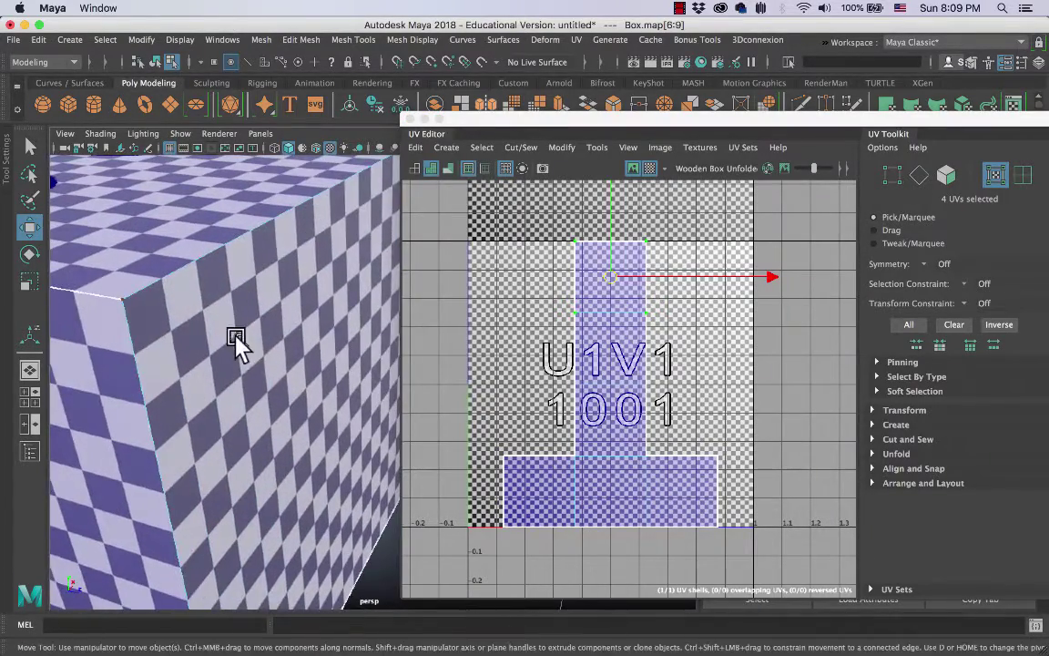
middle_click_drag(234, 338, 275, 350, "alt")
left_click_drag(205, 337, 293, 316, "alt")
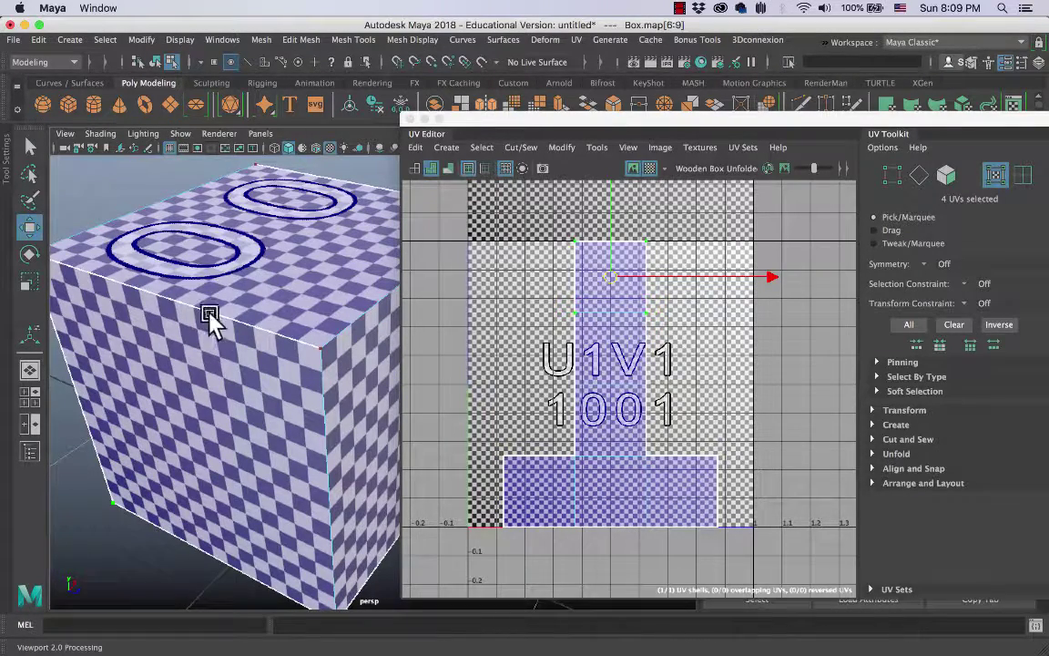
left_click(649, 167)
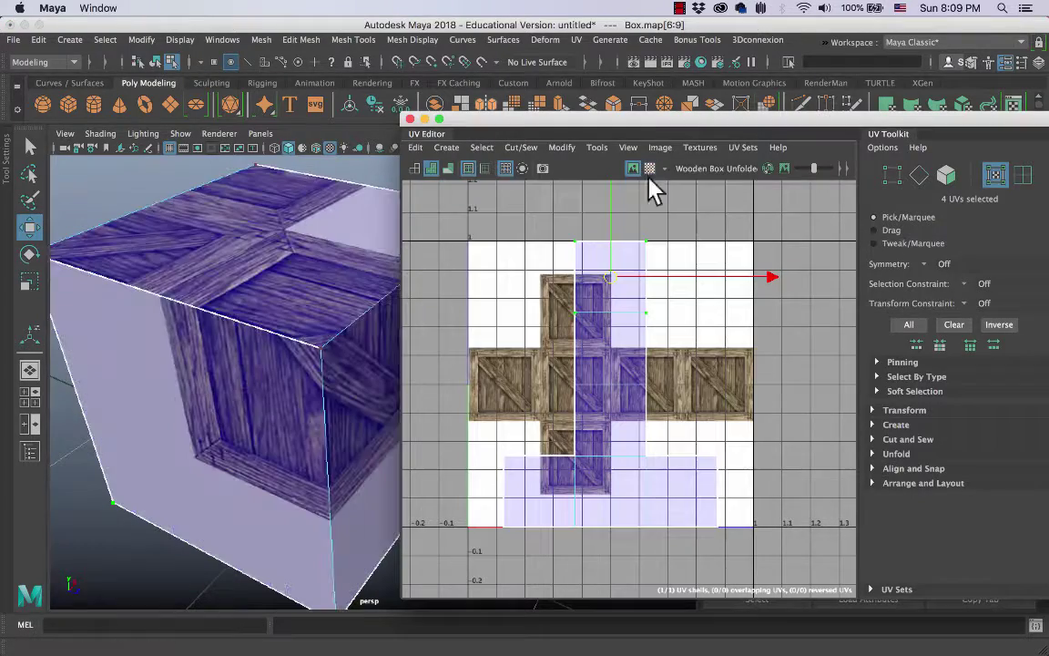
right_click_drag(712, 340, 628, 337, "alt")
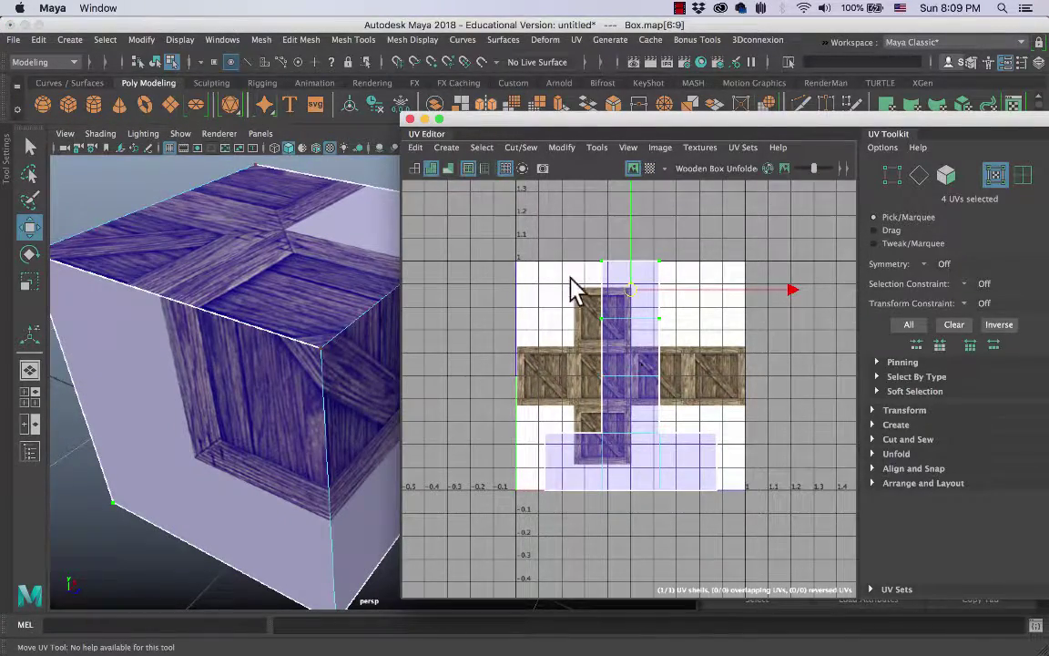
Step: Select a corner UV of the cube's layout and expand the selection to the whole UV shell
left_click_drag(571, 249, 610, 305)
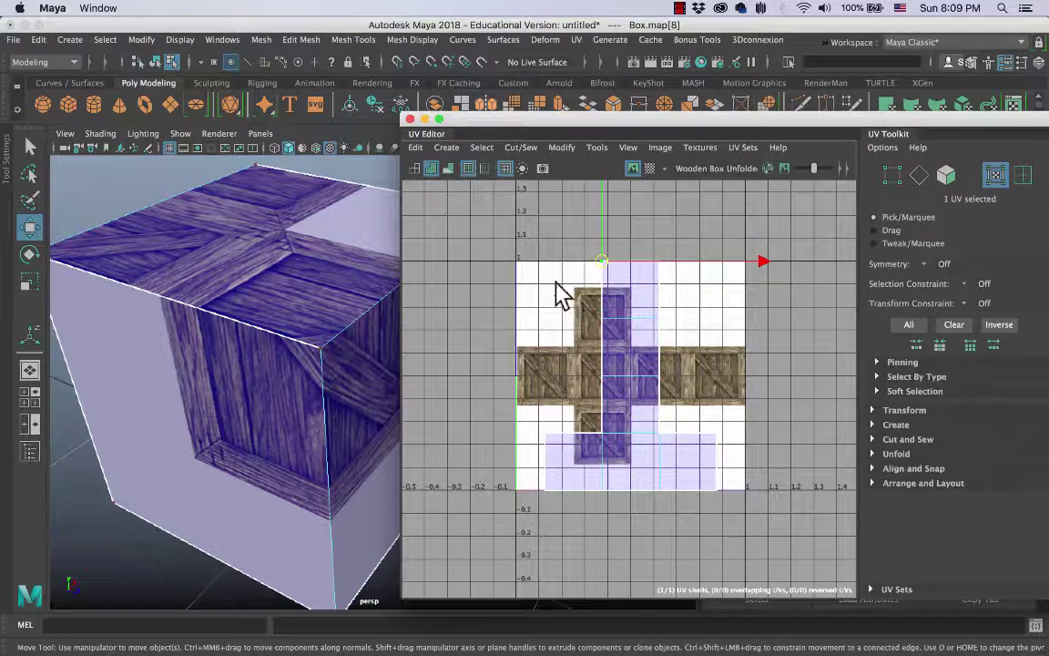
right_click_drag(554, 280, 620, 305, "ctrl")
Step: Try rotating the whole UV shell 90 degrees clockwise freehand, and undo the rotation
key("e")
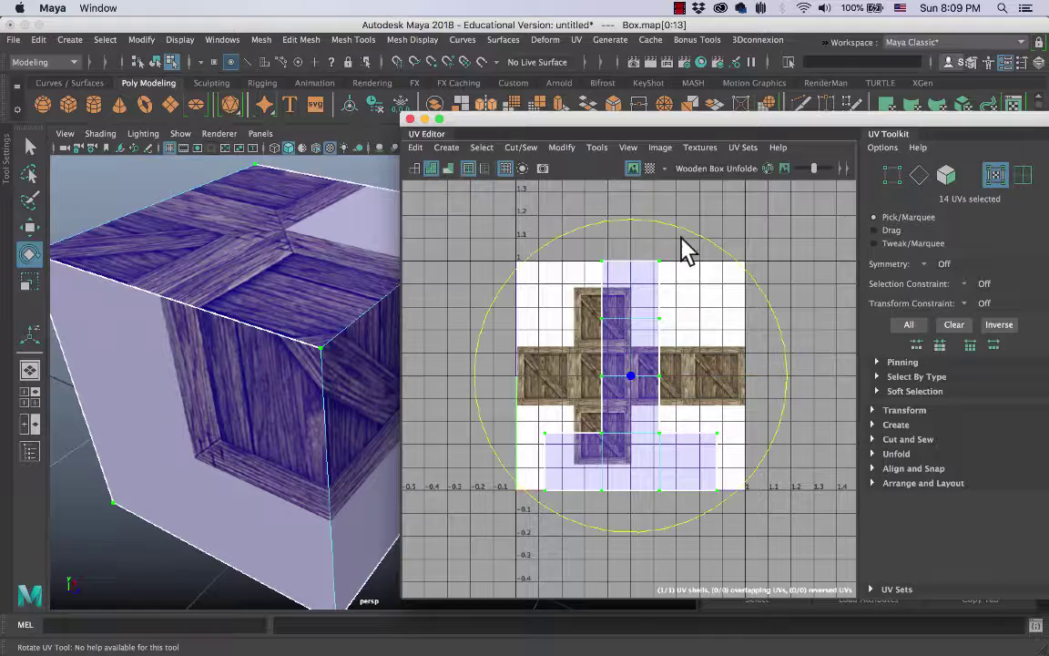
left_click_drag(678, 224, 815, 447)
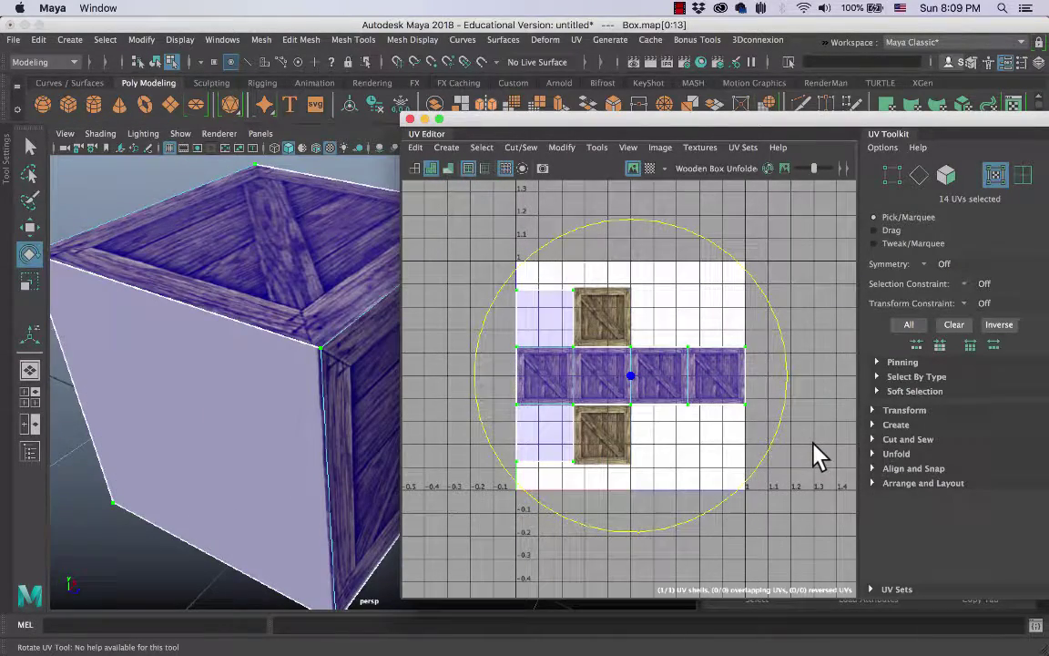
key("z")
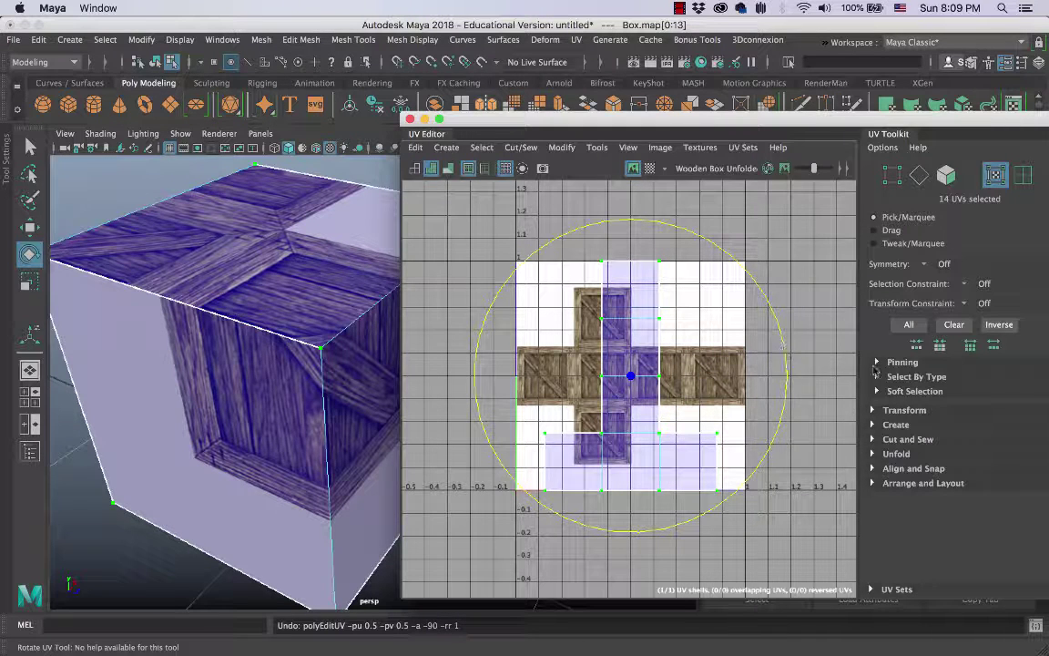
Step: Rotate the UV shell 90 degrees clockwise and move it one square along positive U to line up with the crate cross
left_click(907, 409)
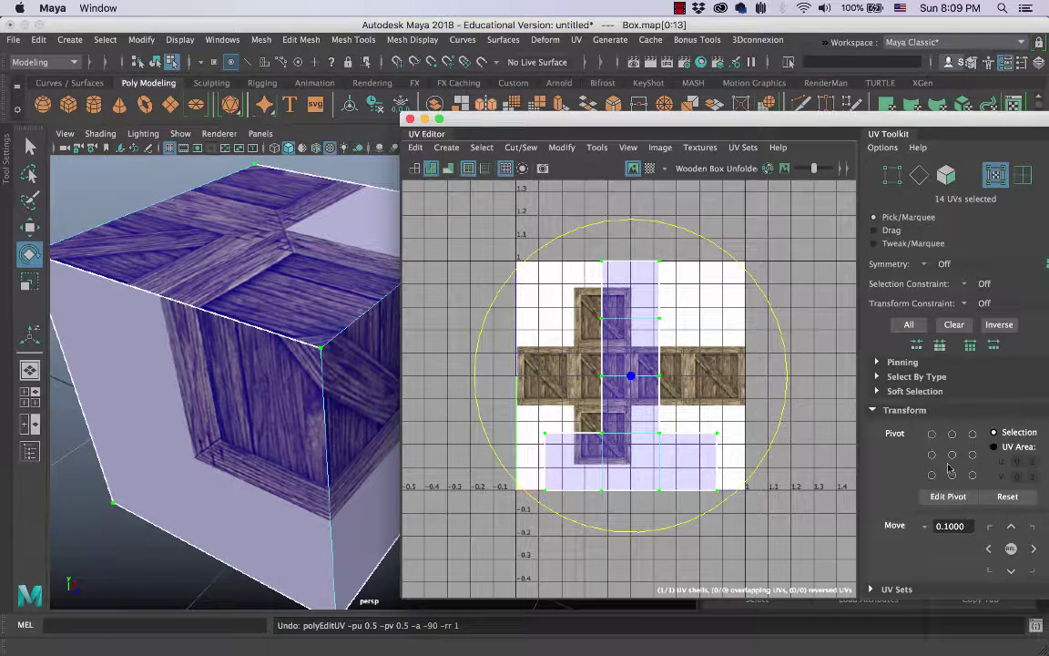
scroll(948, 467, "down", 6)
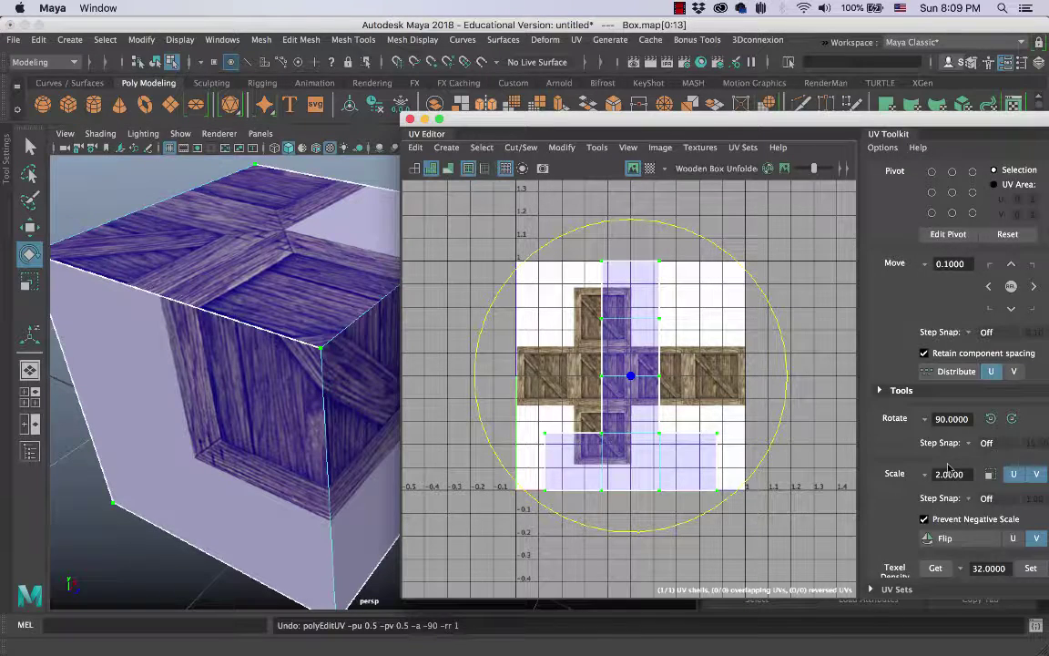
left_click(1013, 420)
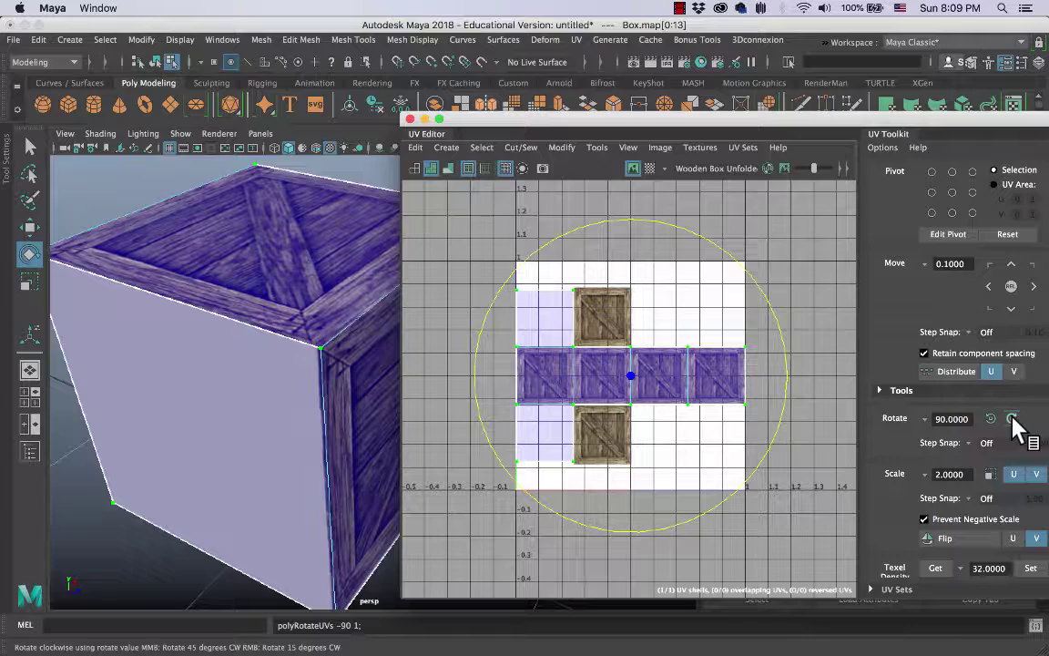
key("w")
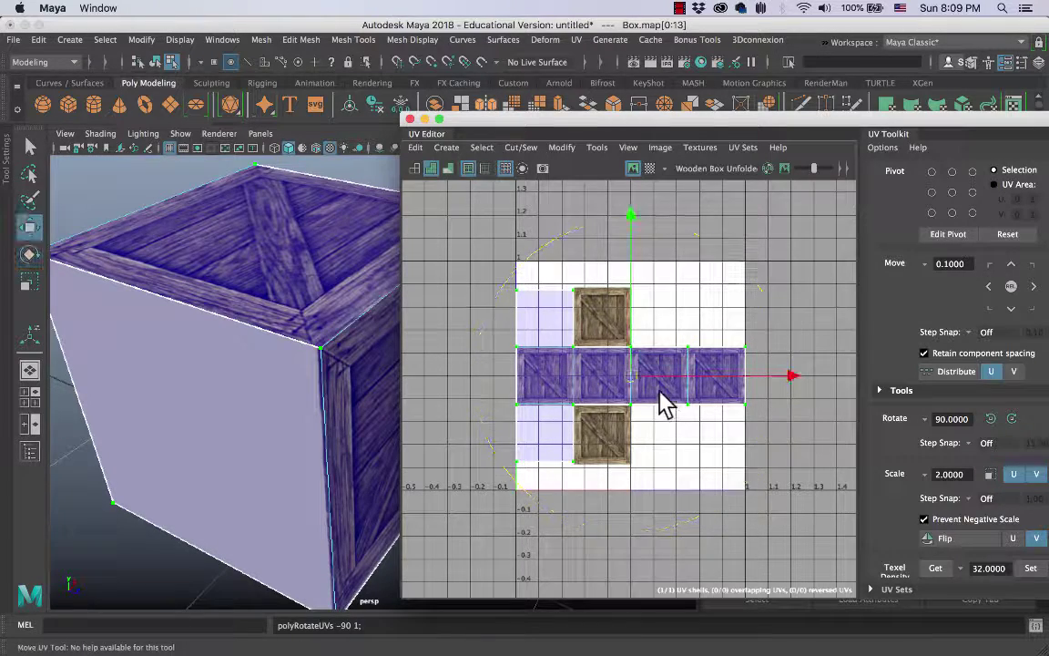
left_click_drag(669, 376, 726, 383)
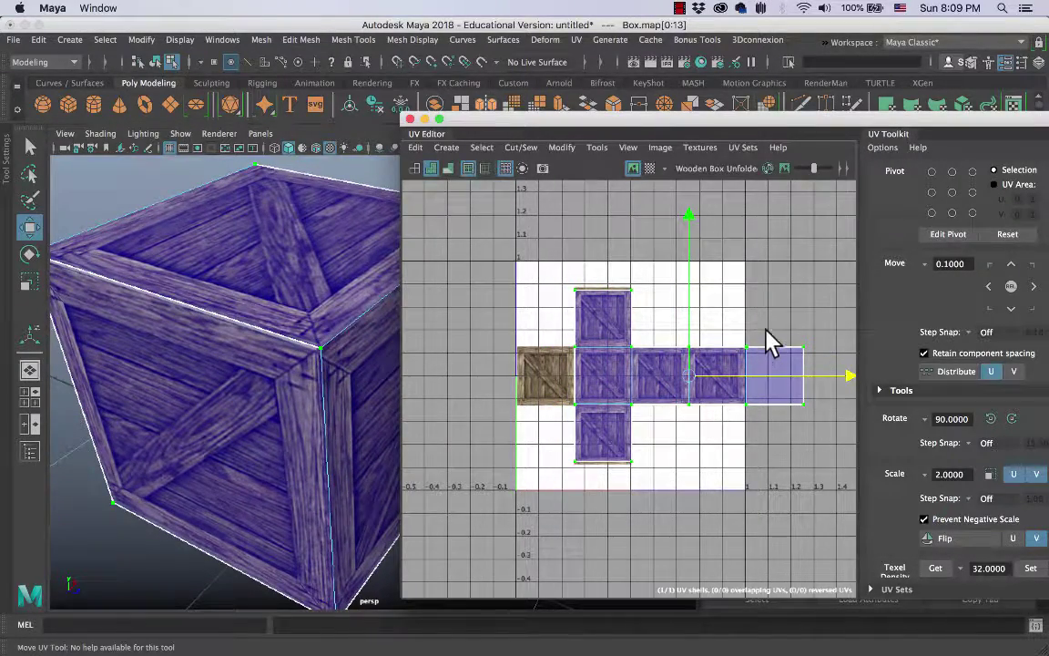
Step: Examine how the UV shell lies relative to the texture image and the 0 to 1 UV space
middle_click_drag(770, 335, 840, 304, "alt")
scroll(791, 314, "down", 2)
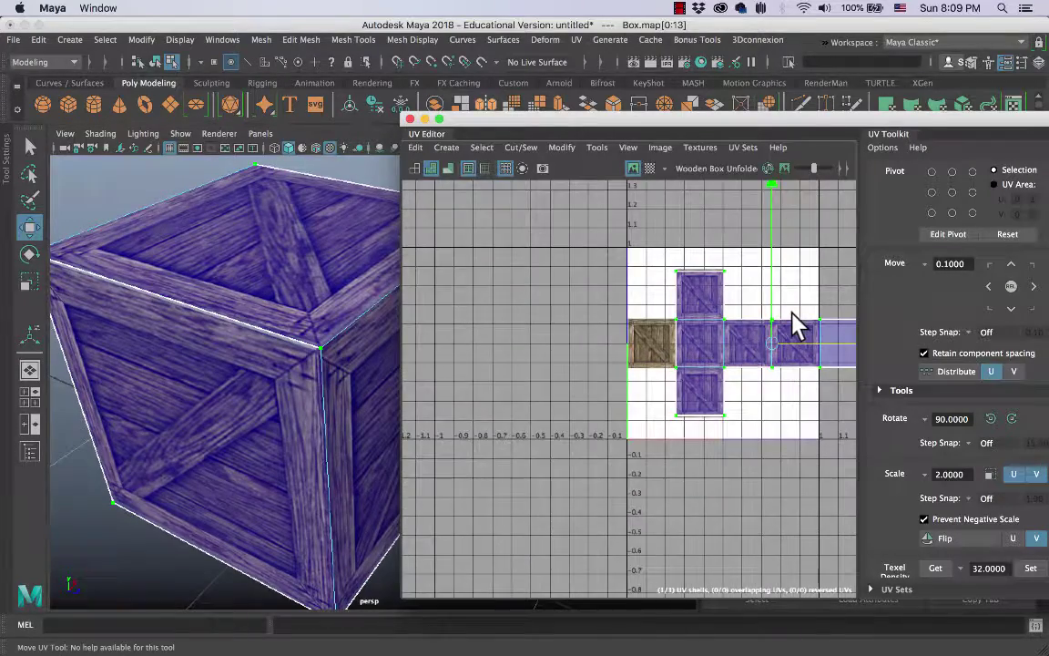
middle_click_drag(777, 314, 695, 330, "alt")
scroll(718, 337, "down", 1)
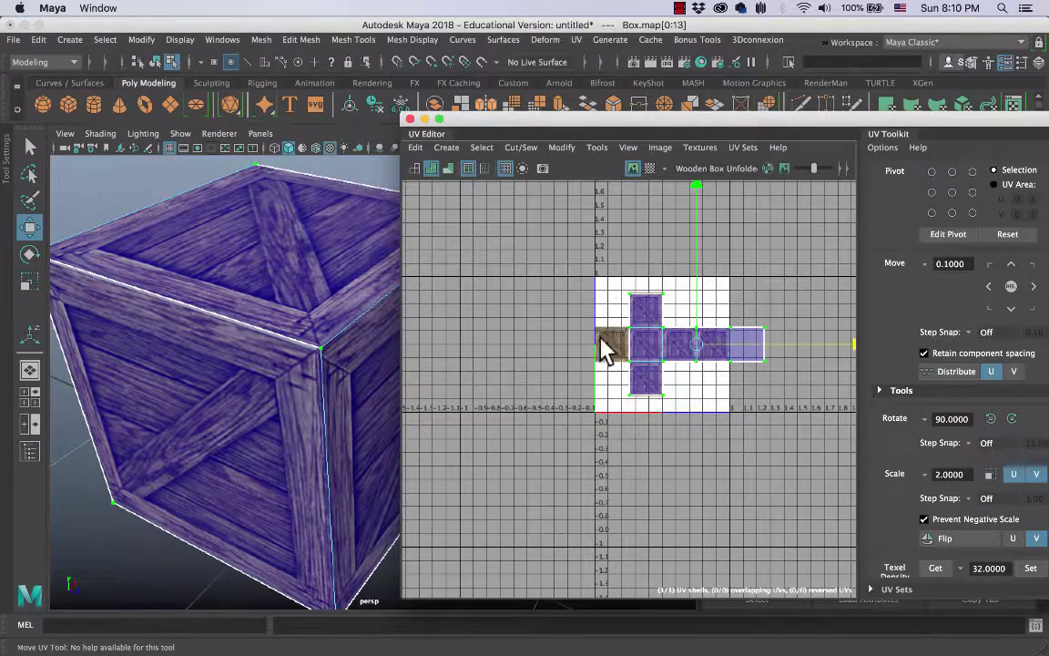
middle_click_drag(626, 323, 580, 350, "alt")
mouse_move(580, 349)
right_mouse_down("alt")
mouse_move(782, 370)
mouse_move(585, 362)
right_mouse_up("alt")
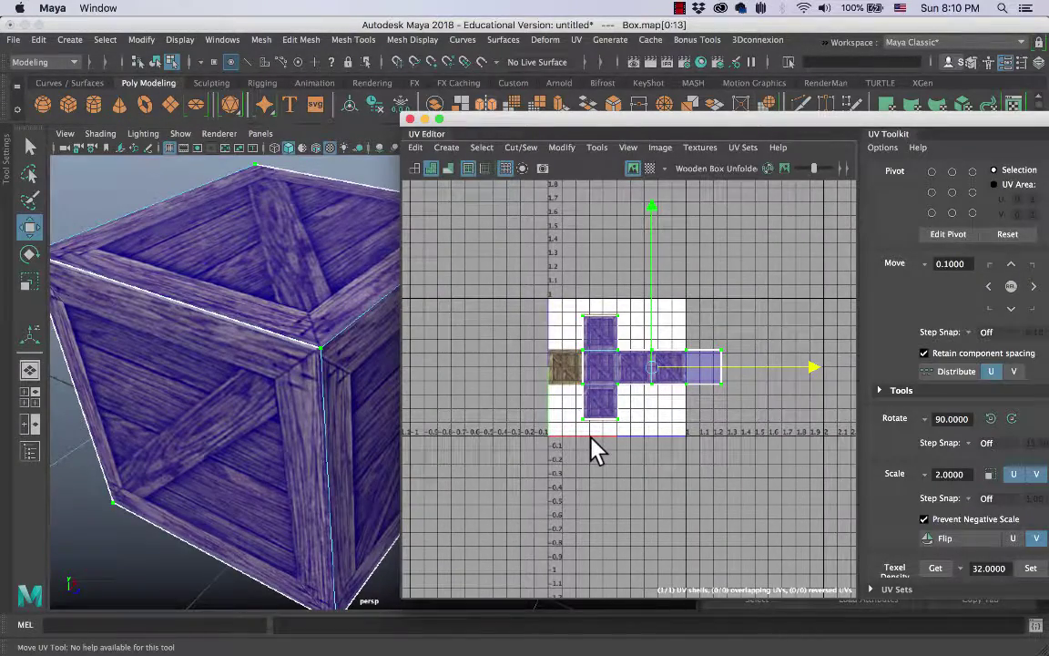
right_click_drag(557, 364, 755, 391, "alt")
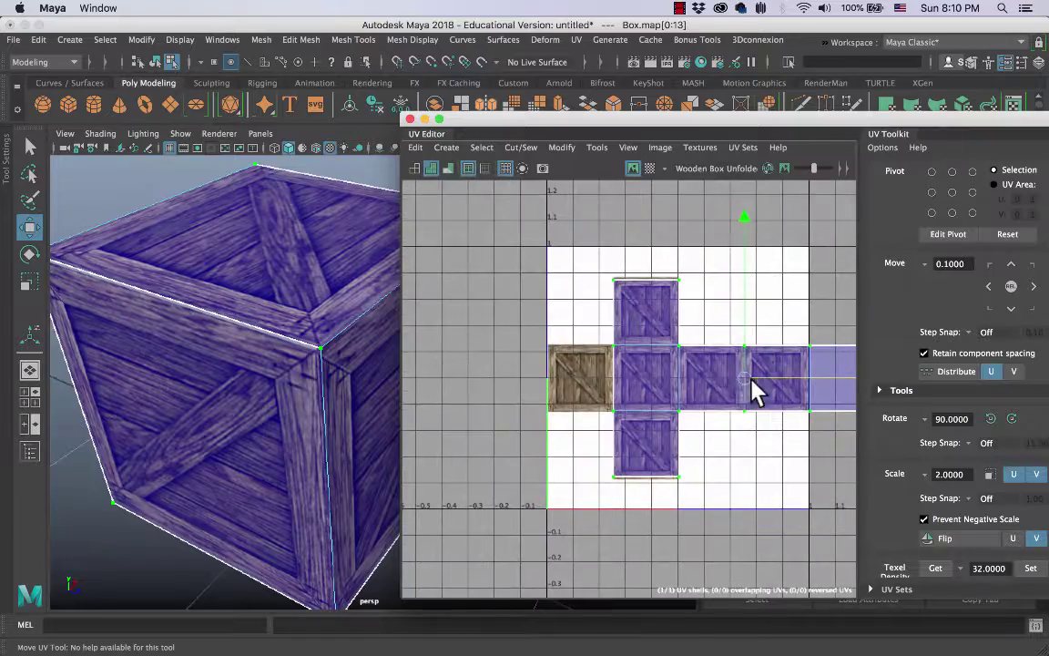
middle_click_drag(751, 379, 608, 368, "alt")
middle_click_drag(710, 384, 677, 407, "alt")
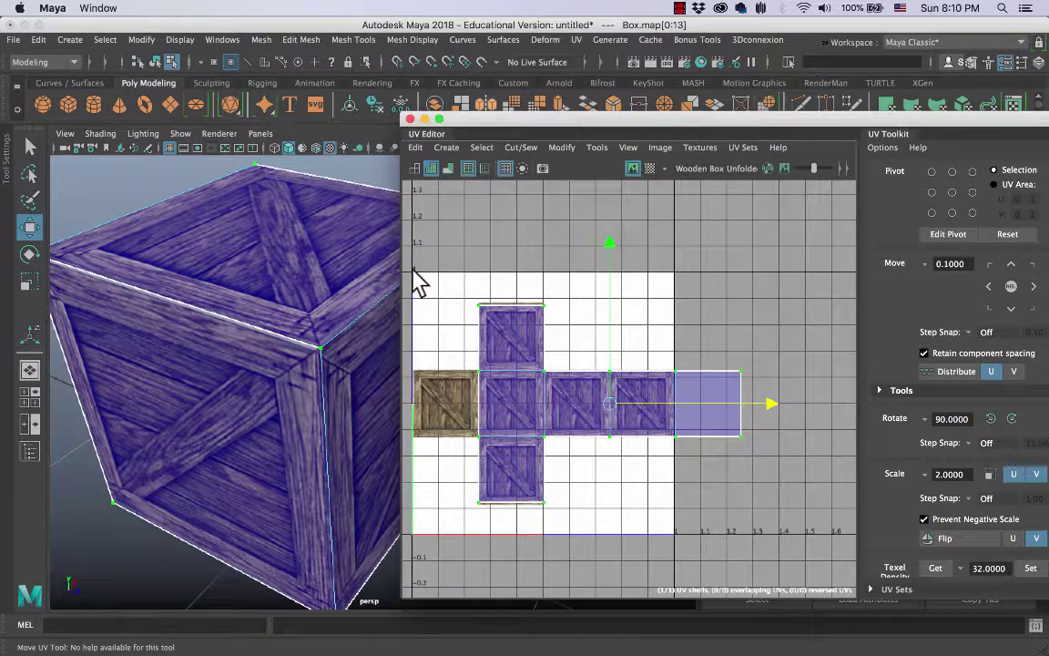
middle_click_drag(418, 283, 499, 271, "alt")
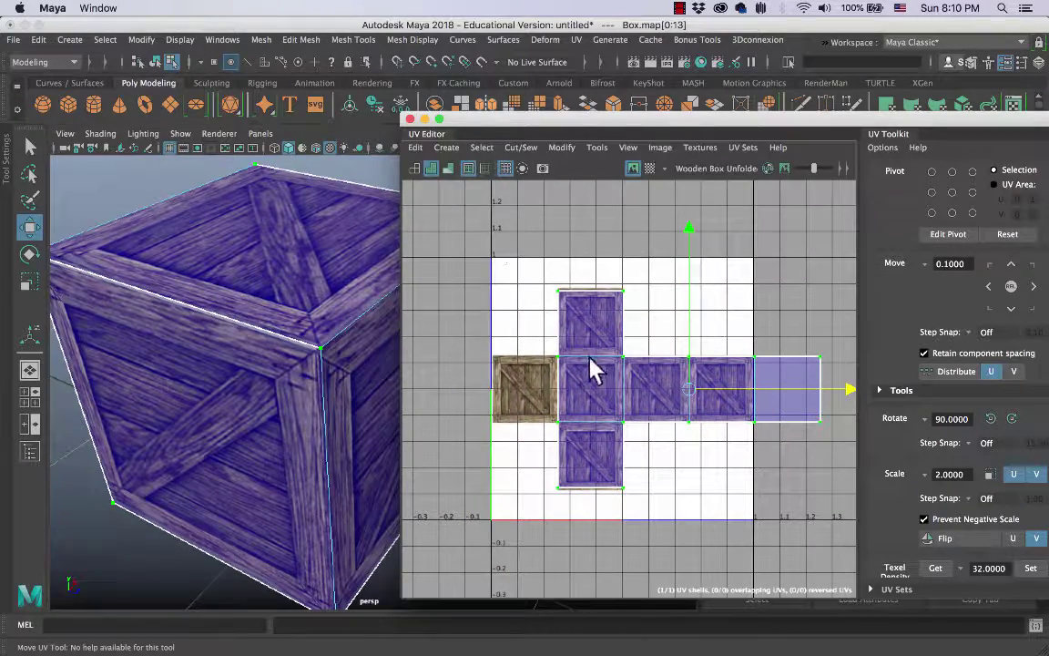
middle_click_drag(594, 362, 547, 316, "alt")
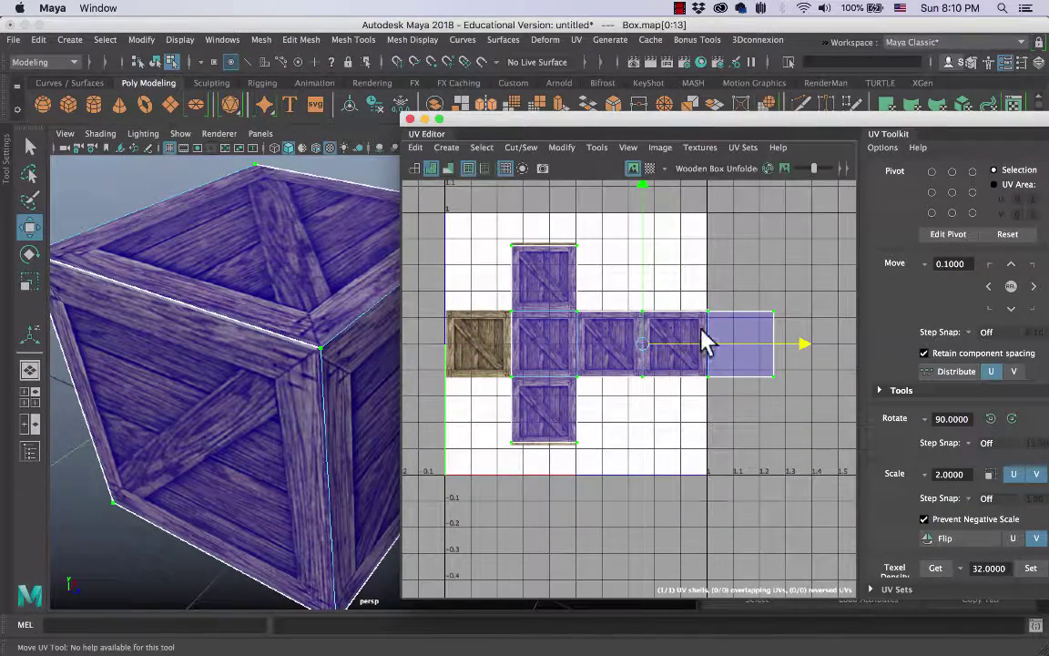
Step: Hide the texture image in the UV Editor and inspect the bare UV shell against the grid's 0 to 1 range
left_click(633, 168)
middle_click_drag(518, 478, 542, 462, "alt")
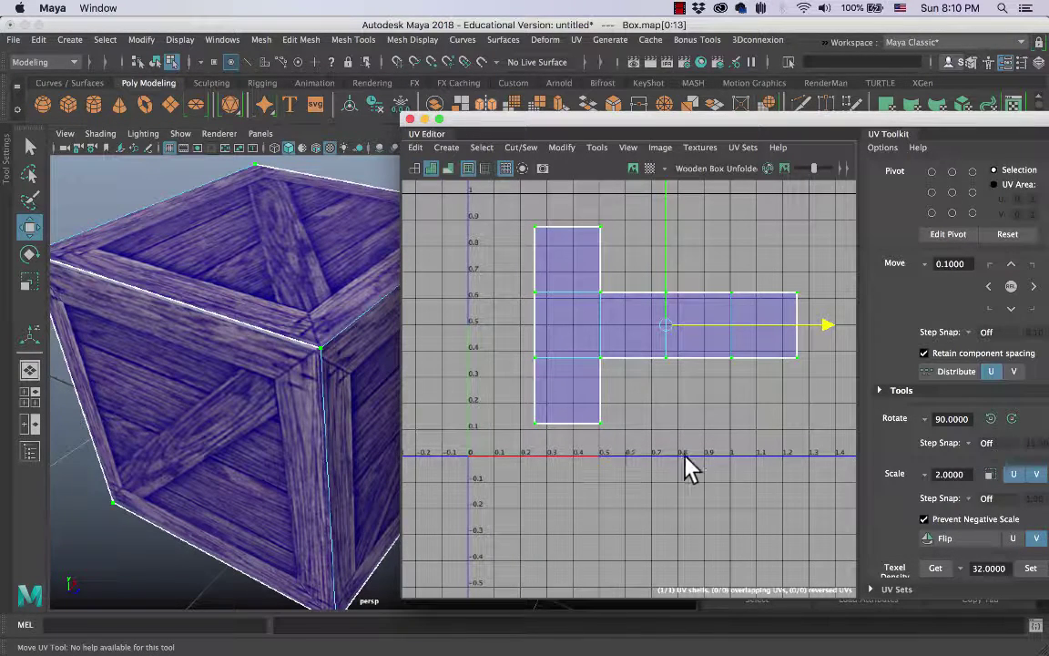
middle_click_drag(788, 456, 697, 496, "alt")
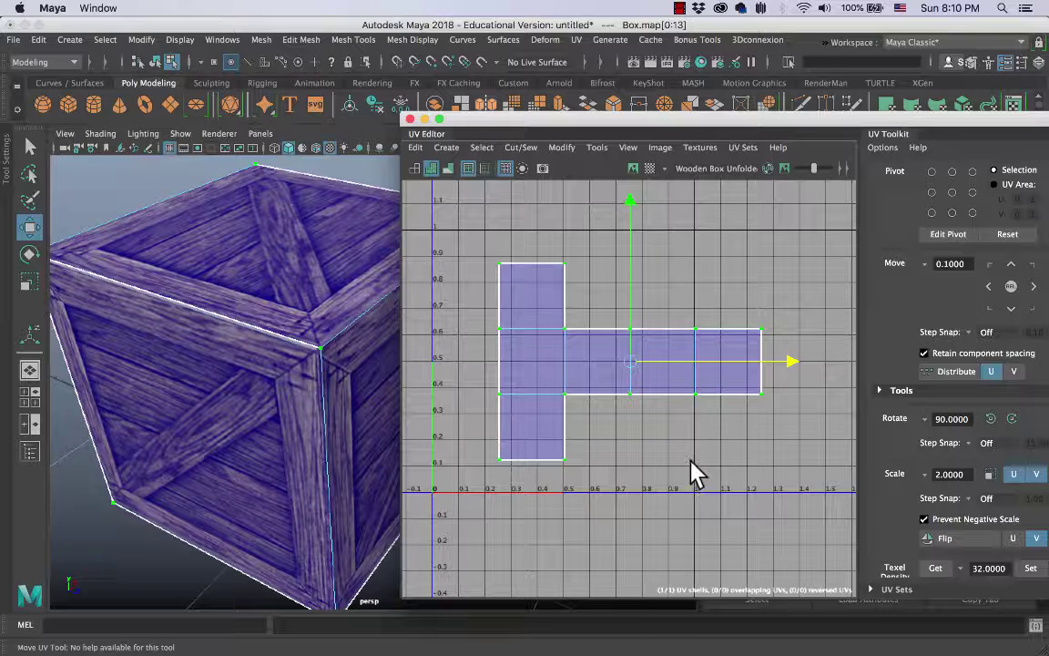
Step: Select the edge joining the outermost square to the rest of the UV shell and cut it
right_click_drag(712, 348, 709, 306)
left_click(699, 348)
right_click(695, 264, "shift")
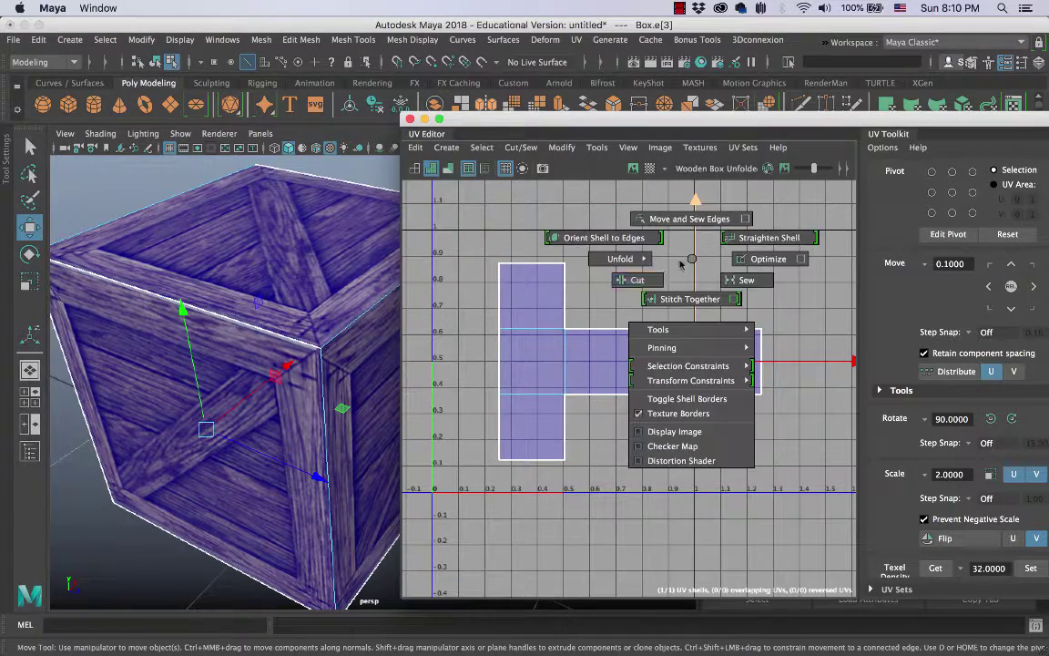
left_click(632, 279)
Step: Try moving the cut-off square's face to the opposite end of the layout, and undo the move and selection
right_click_drag(718, 338, 719, 371)
left_click(725, 369)
left_click_drag(778, 363, 507, 351)
key("ctrl+z")
key("ctrl+z")
key("ctrl+z")
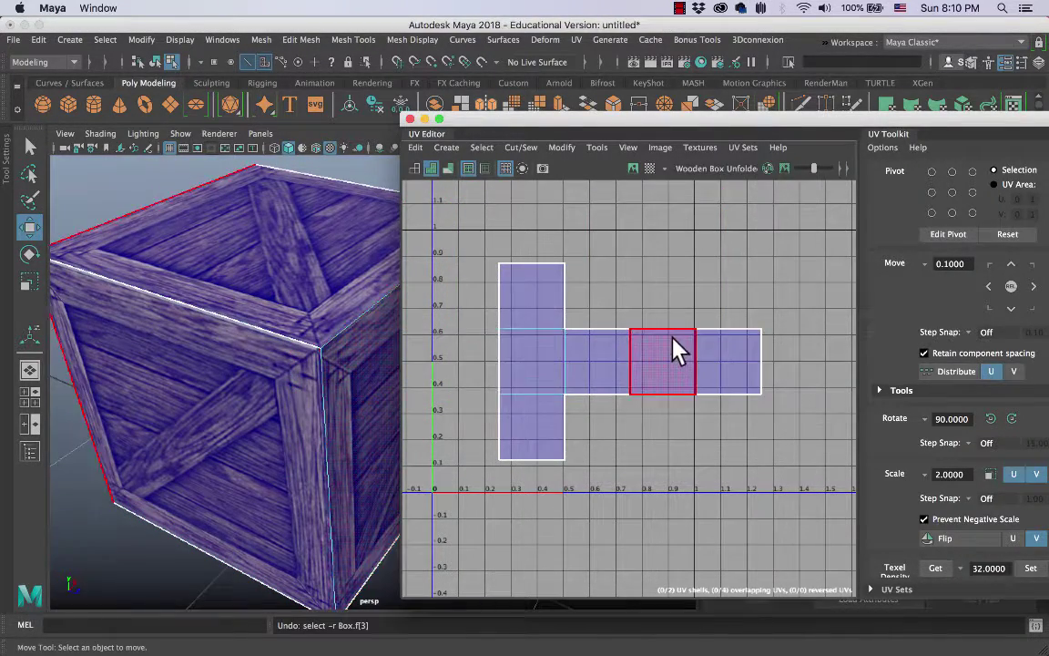
Step: Show the texture image in the UV Editor again and select all UVs of the larger, five-square shell
left_click(632, 168)
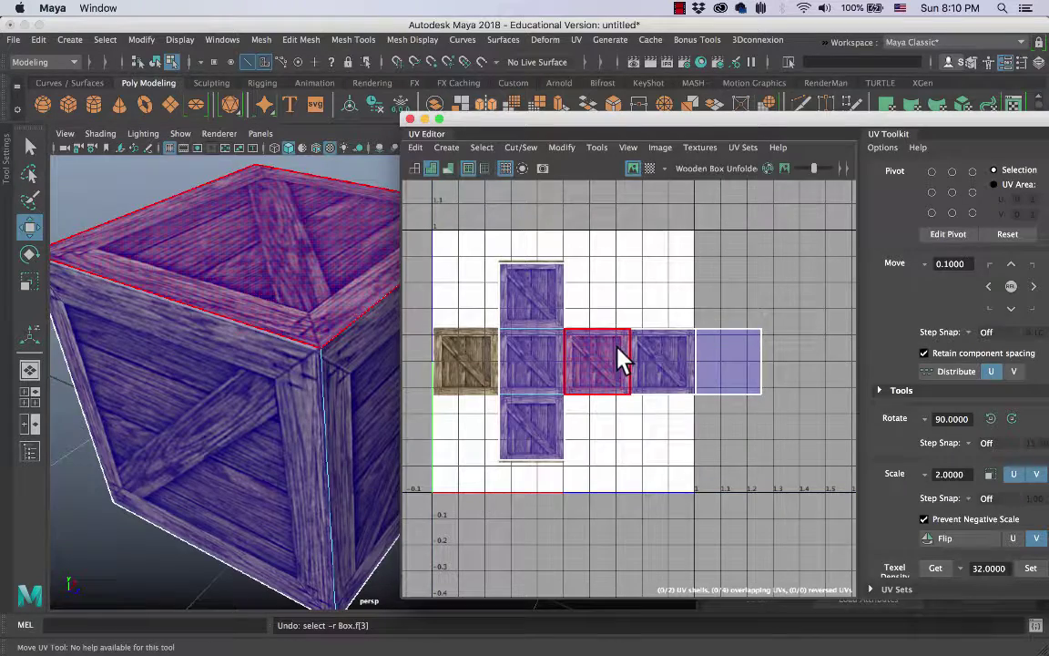
right_click_drag(618, 355, 646, 360)
left_click_drag(624, 358, 678, 438)
right_click_drag(590, 375, 631, 401, "shift")
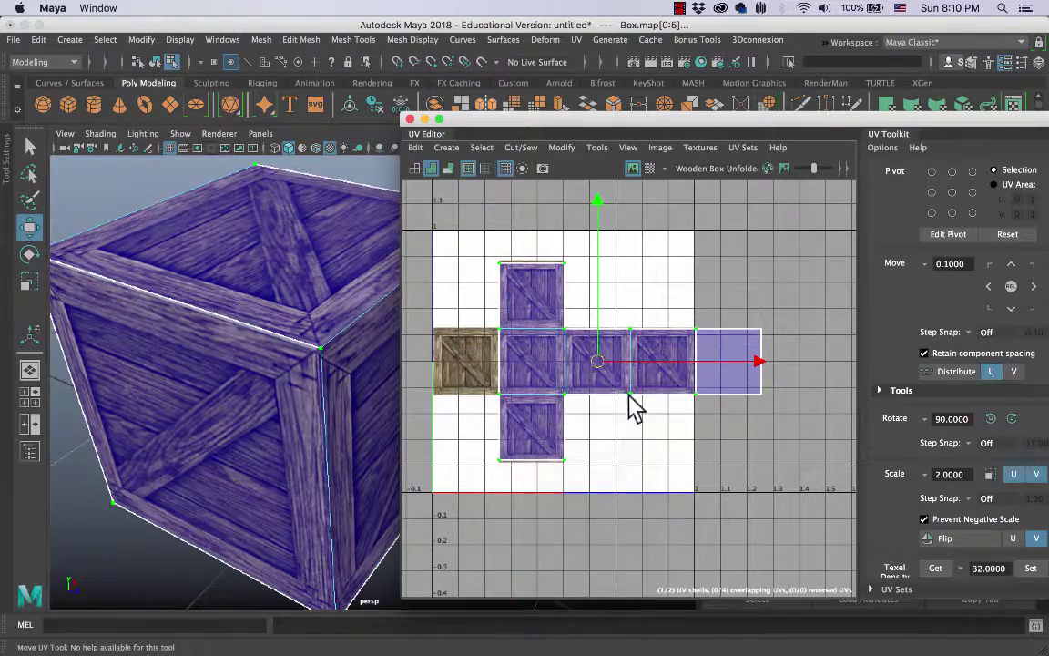
Step: Undo the recent edits back to before the edge cut, with the single whole UV shell selected
left_click_drag(737, 370, 688, 387)
key("ctrl+z")
key("ctrl+z")
key("ctrl+z")
key("ctrl+z")
key("ctrl+z")
key("ctrl+z")
key("ctrl+z")
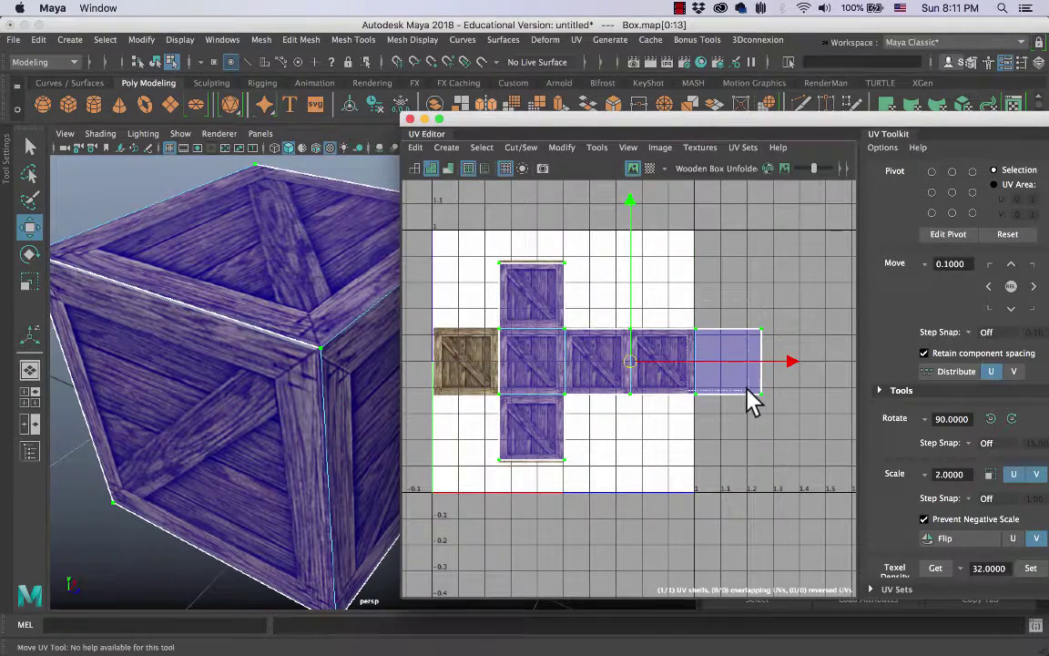
key("ctrl+z")
Step: Nudge the whole UV shell slightly along U to refine its fit on the crate image
right_click_drag(626, 333, 624, 291, "shift")
left_click_drag(676, 360, 697, 368)
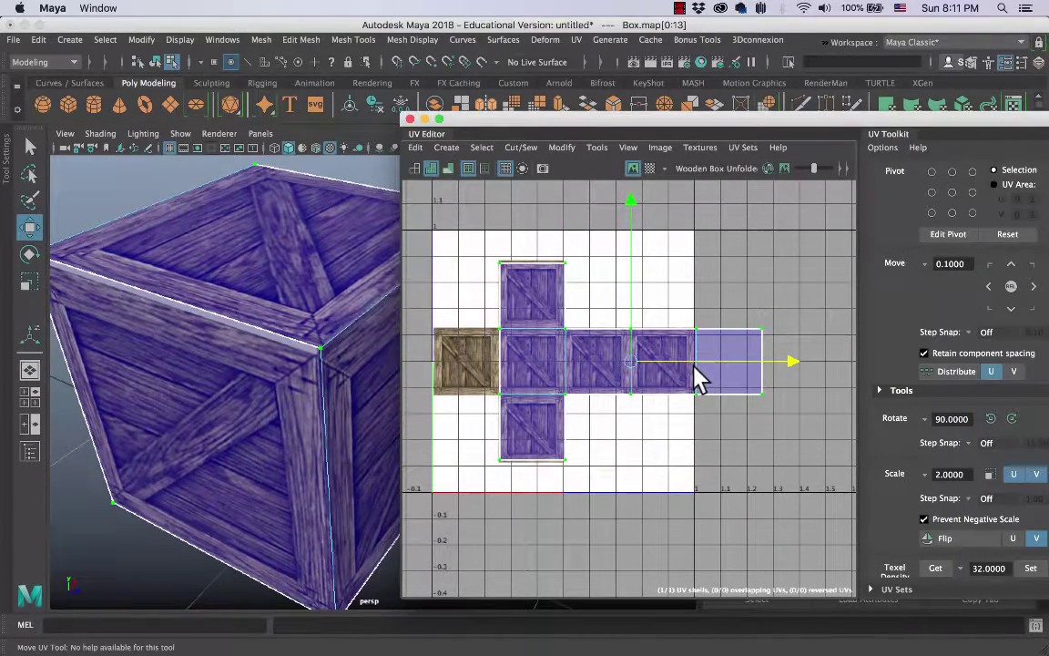
Step: Select the uncut face outside the texture image, try moving it onto the unused crate square, and undo the move
right_click_drag(724, 346, 725, 387)
left_click(726, 349)
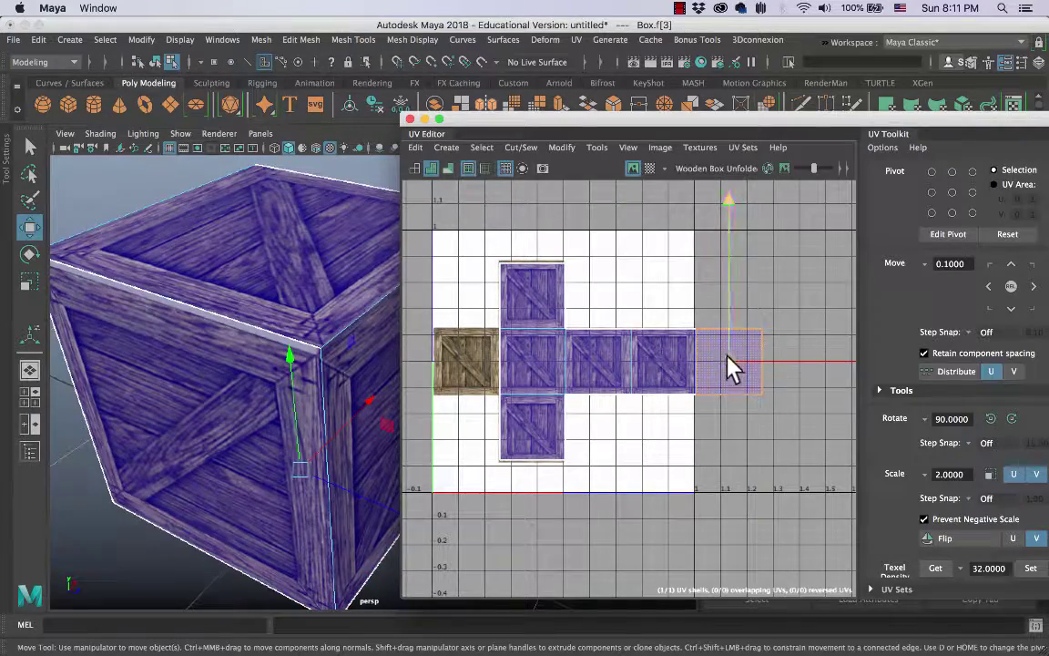
left_click_drag(306, 341, 345, 253, "alt")
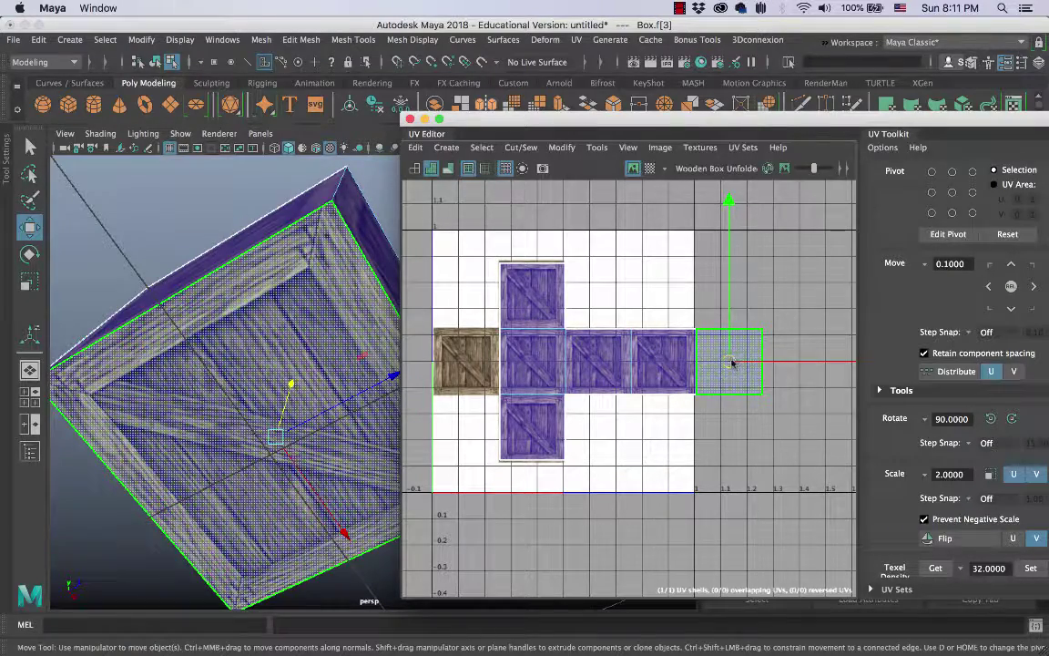
left_click_drag(731, 362, 468, 368)
key("z")
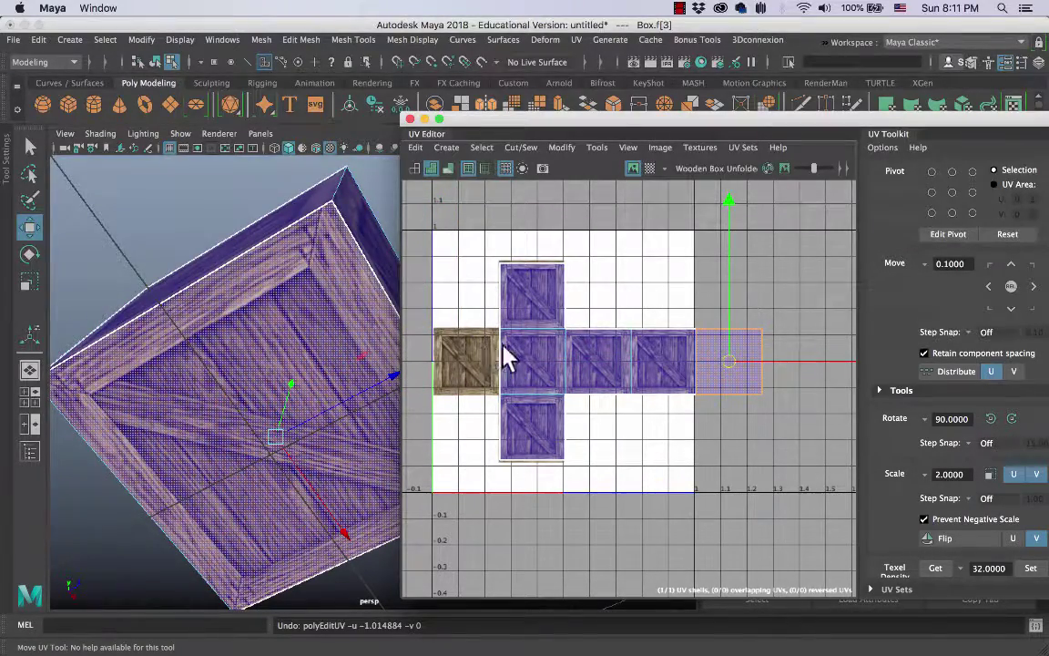
Step: Cut the UV edge between the square outside the texture image and the neighbouring square inside it
middle_click_drag(601, 326, 662, 326, "alt")
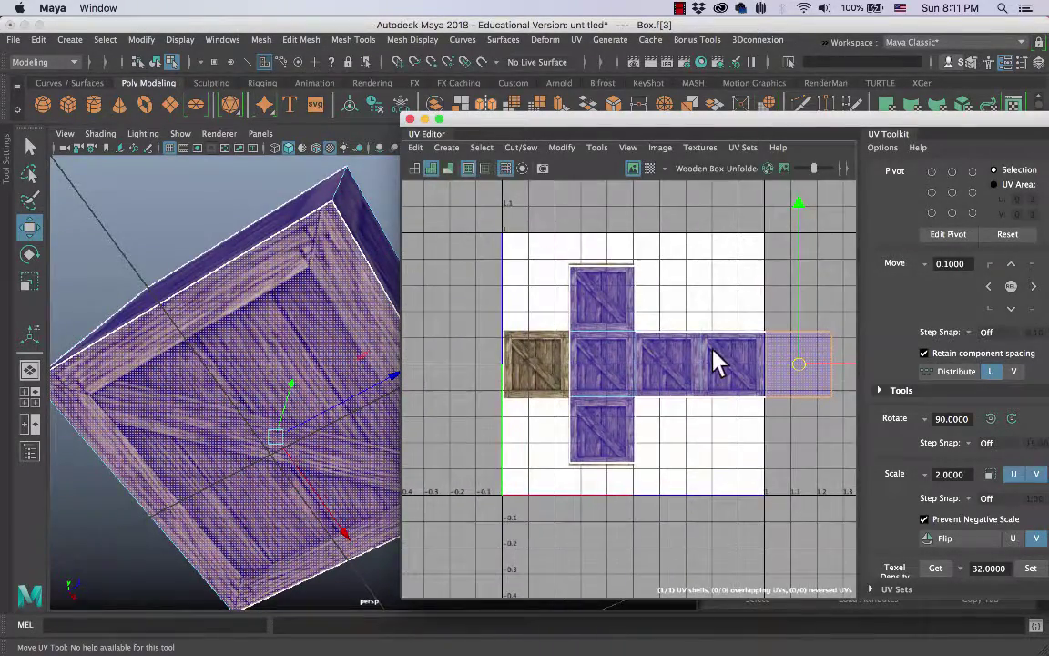
right_click_drag(715, 362, 808, 356, "alt")
left_click(775, 368)
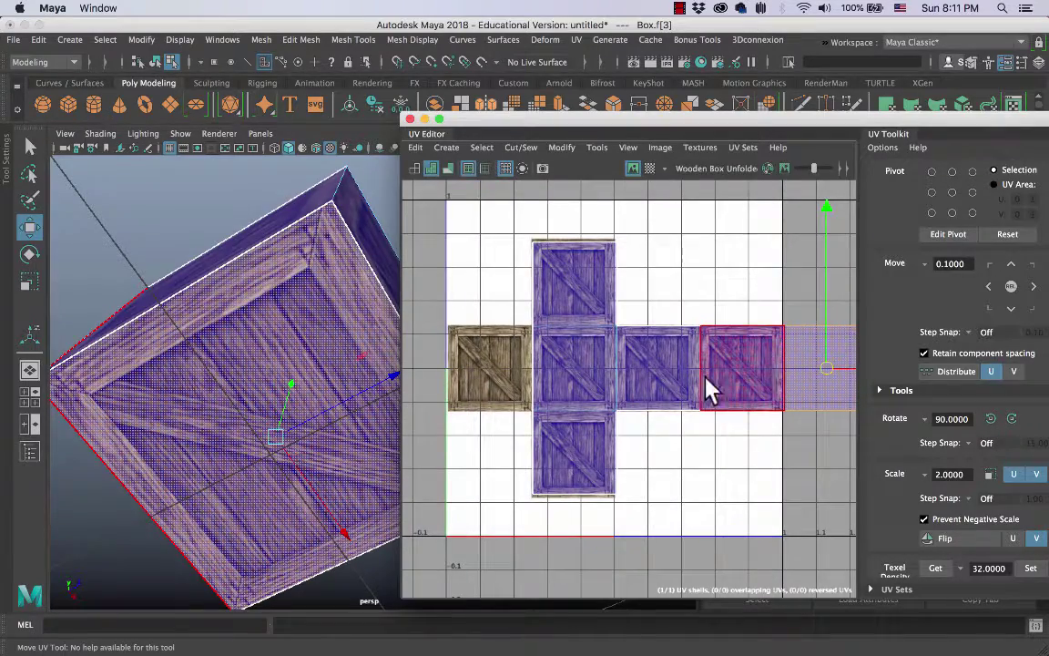
left_click(667, 398)
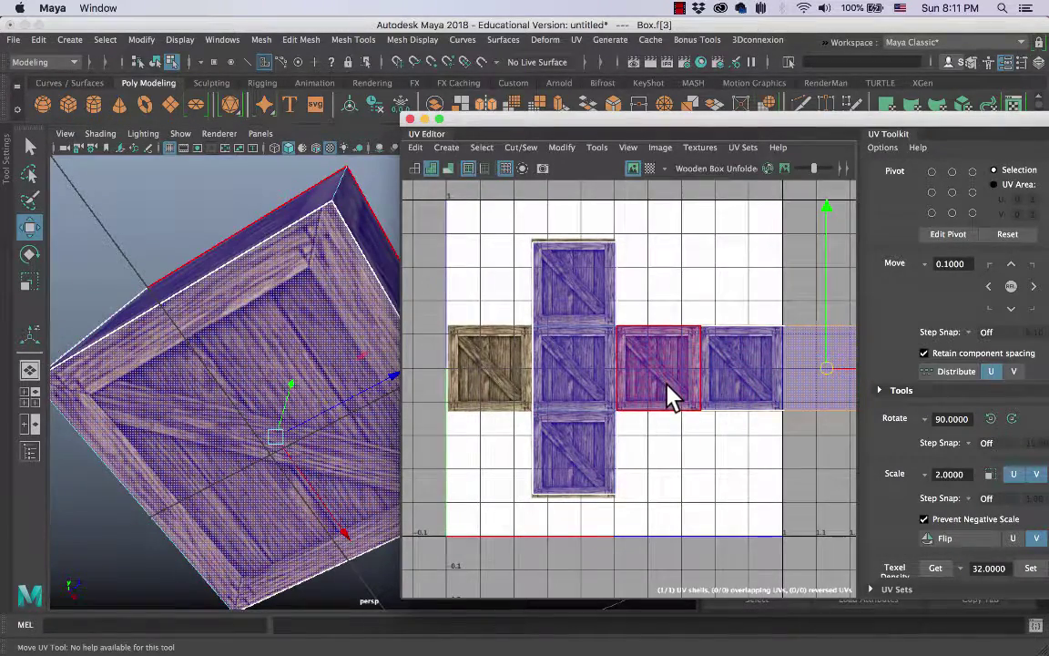
middle_click_drag(692, 386, 671, 369, "alt")
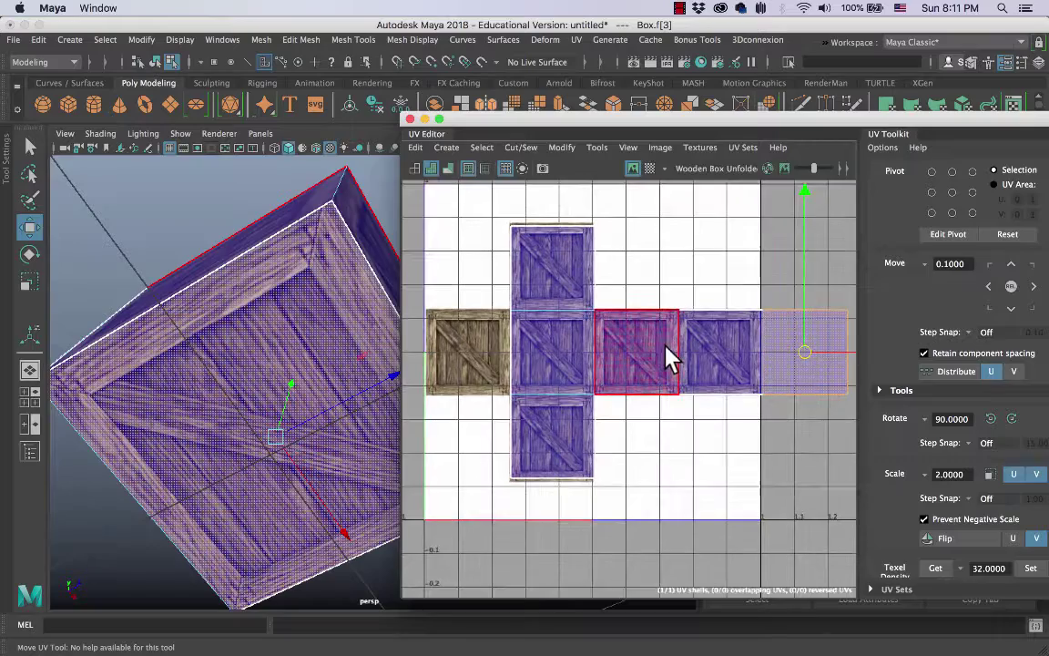
left_click(739, 369)
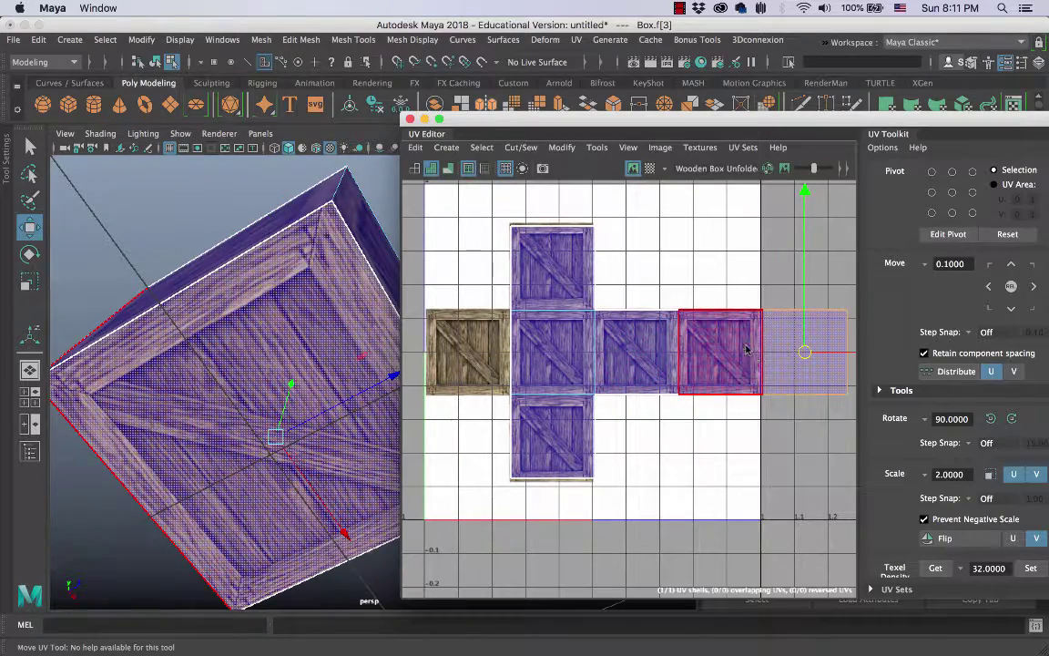
right_click_drag(746, 349, 762, 306)
left_click(763, 334)
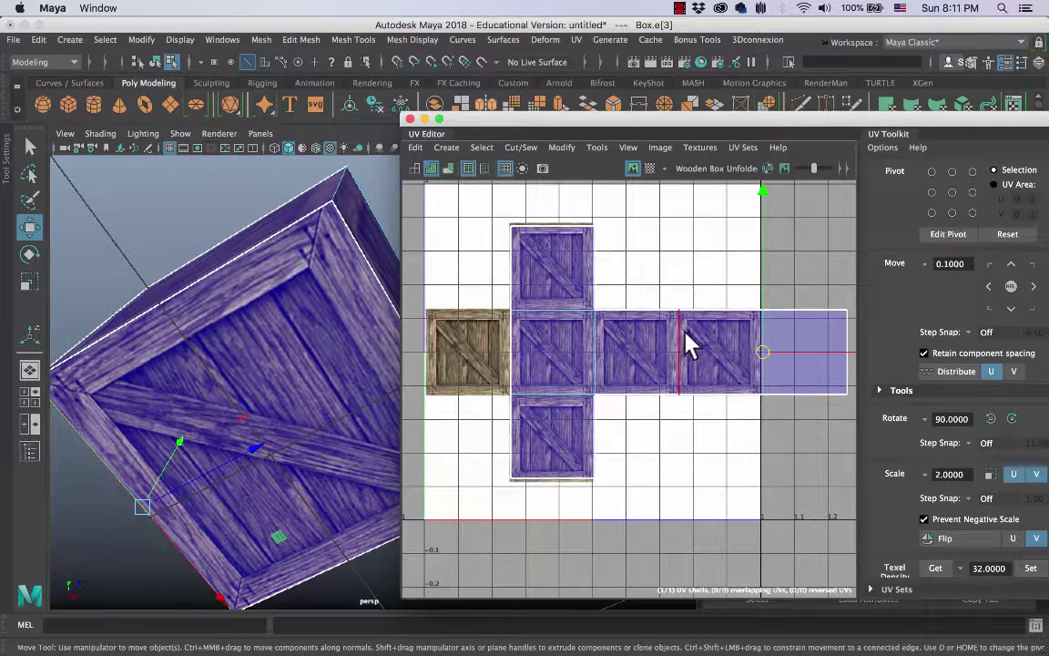
right_click(698, 347, "shift")
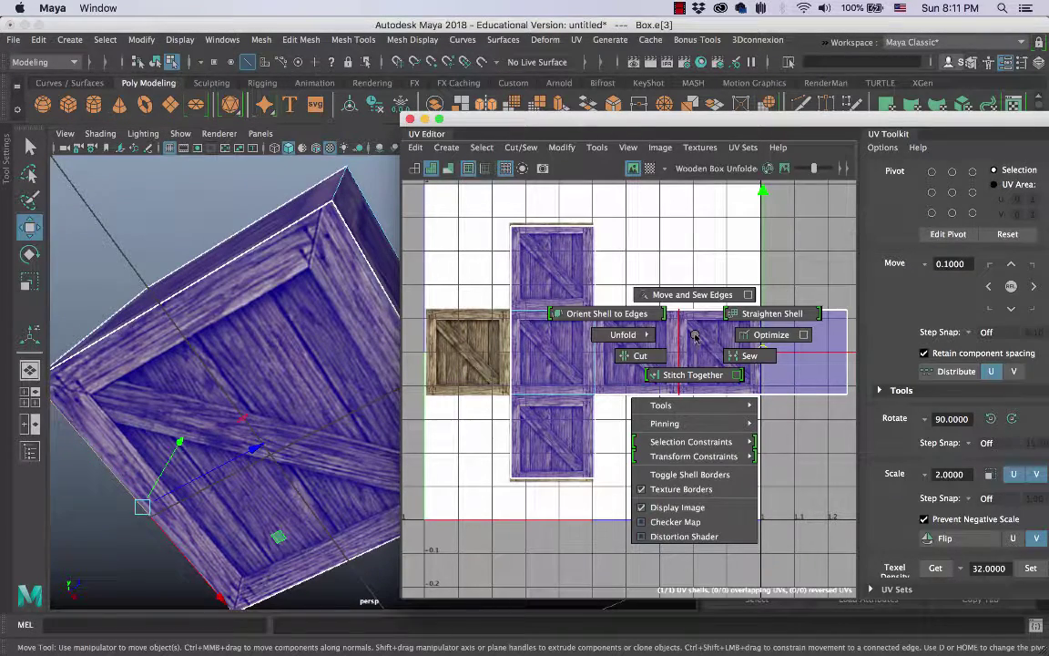
right_click_drag(694, 336, 641, 355, "shift")
Step: Select the detached face outside the texture image, try moving it along U to the texture's opposite side, and undo the move
mouse_move(808, 333)
right_mouse_down()
mouse_move(809, 366)
mouse_move(808, 347)
right_mouse_up()
left_click(815, 355)
right_click(817, 351, "ctrl")
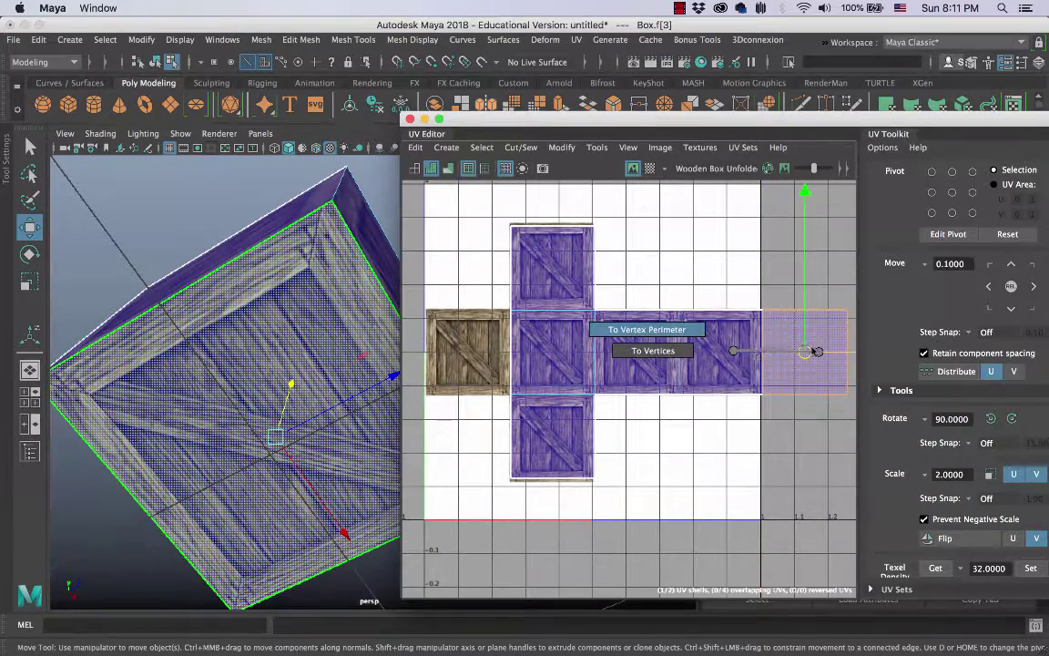
right_click(815, 353)
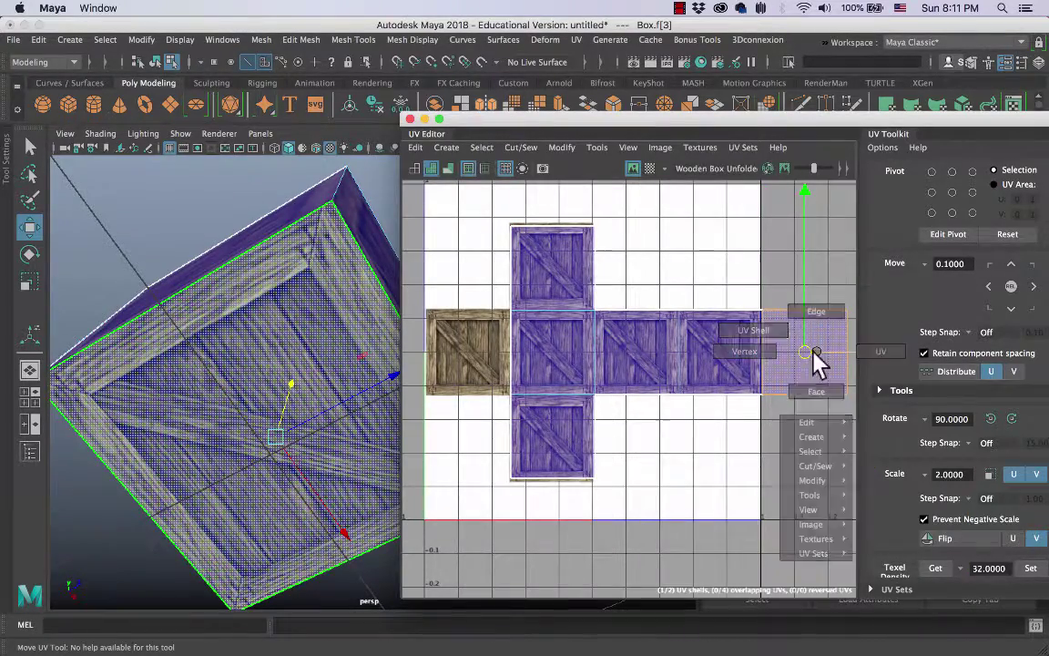
right_click_drag(814, 351, 643, 339, "alt")
middle_click_drag(643, 339, 566, 339, "alt")
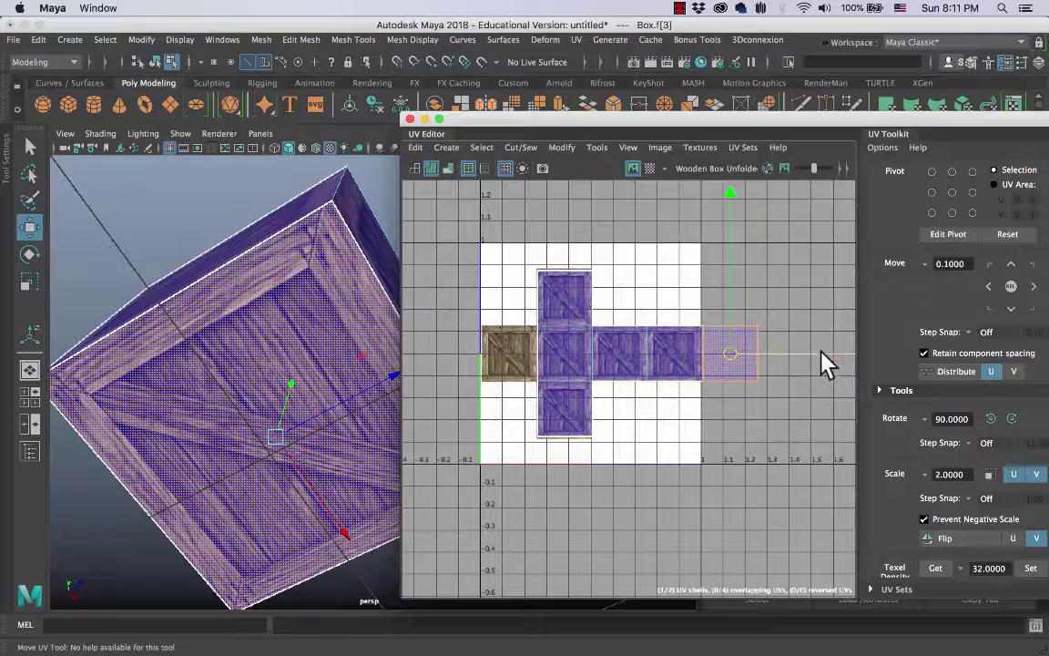
middle_click_drag(821, 353, 655, 358)
right_click_drag(656, 357, 760, 369, "alt")
middle_click_drag(663, 365, 639, 390, "alt")
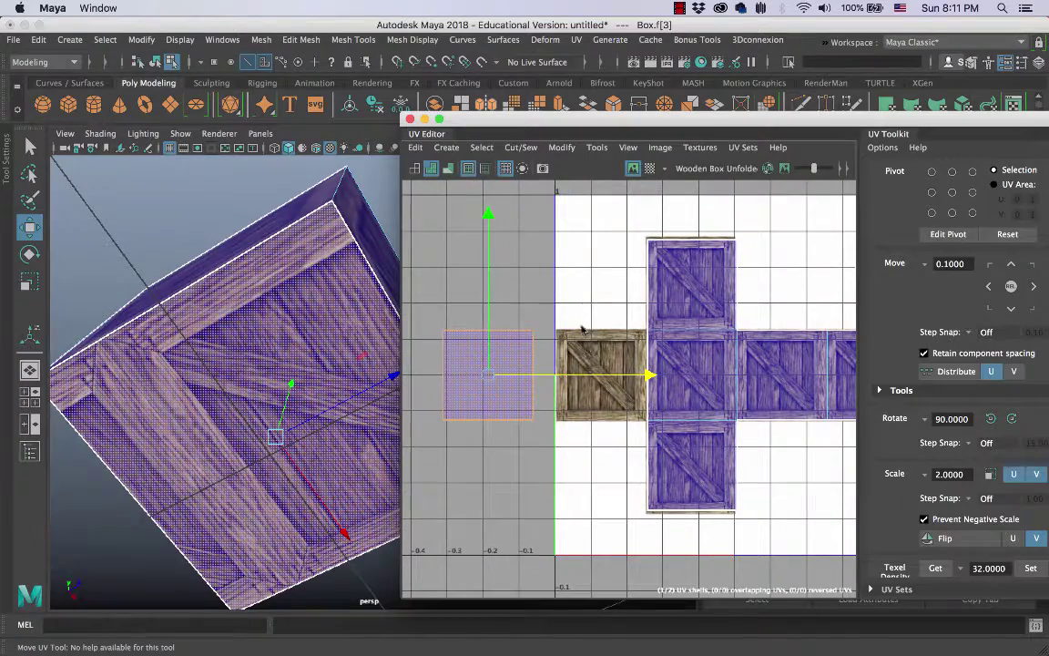
right_click_drag(581, 330, 455, 294)
key("ctrl+z")
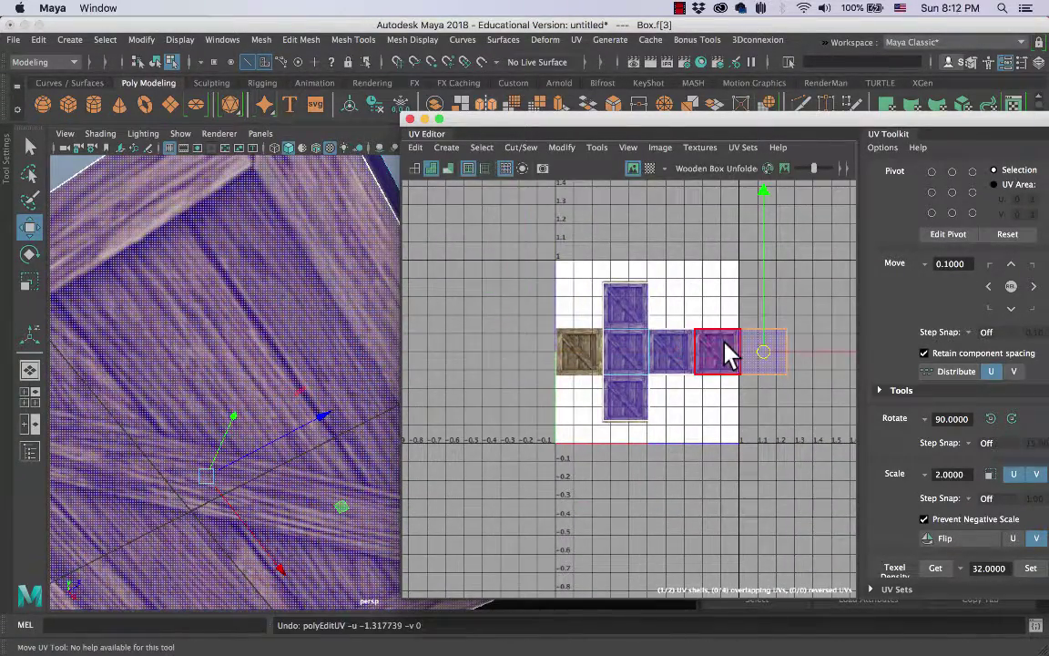
Step: Move and sew the UV edge beside the unused crate square to reattach the detached face on that square
right_click_drag(574, 351, 612, 320)
left_click(605, 342)
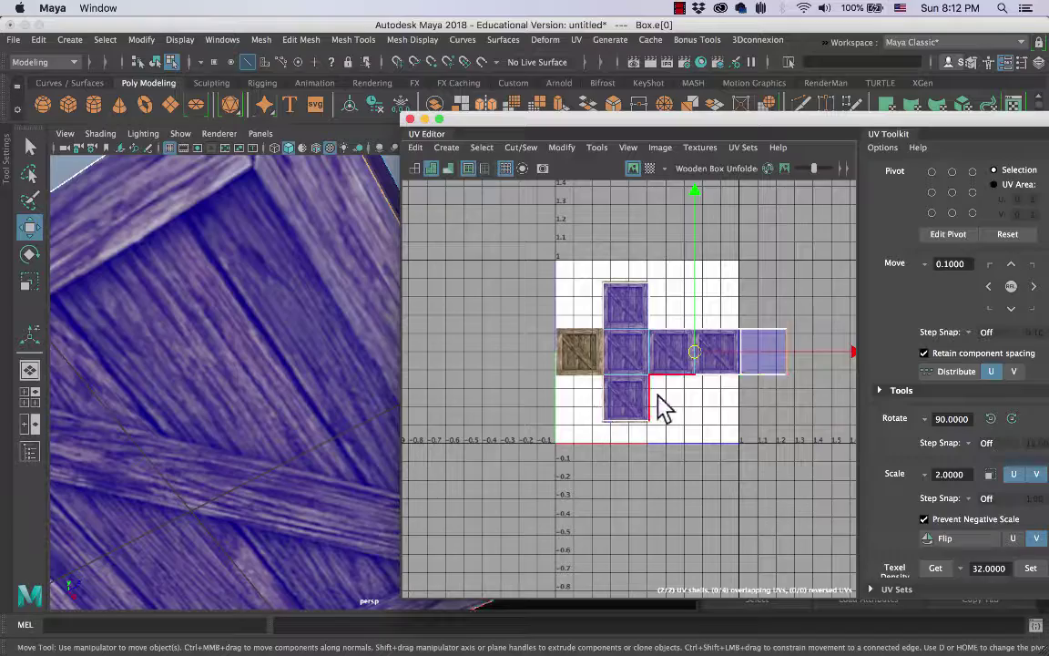
mouse_move(663, 408)
middle_mouse_down()
mouse_move(680, 398)
mouse_move(663, 422)
mouse_move(649, 391)
middle_mouse_up()
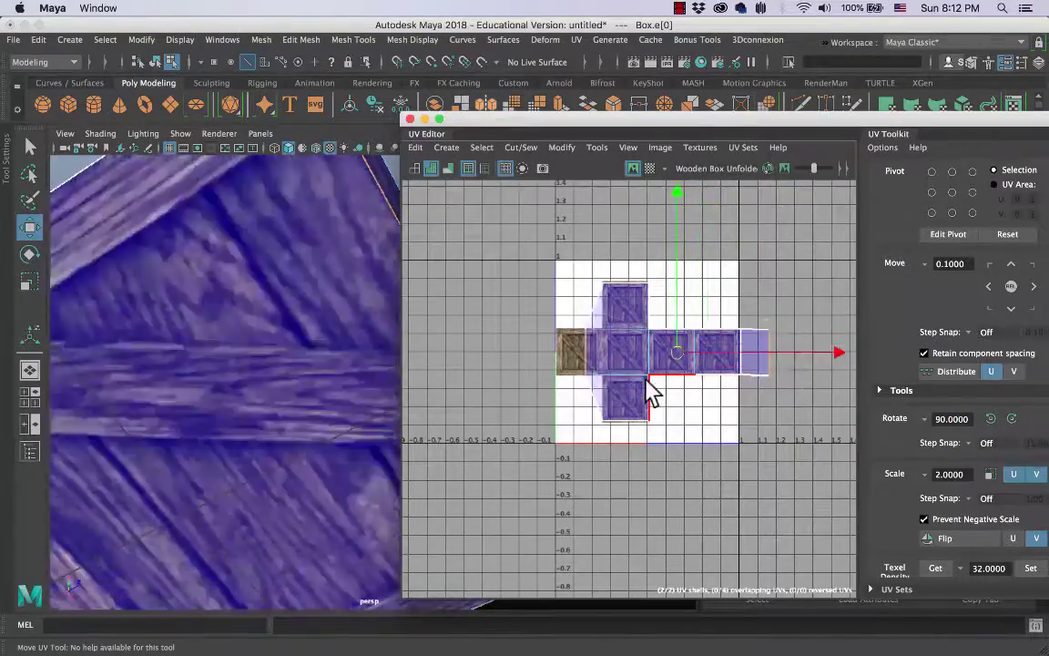
key("z")
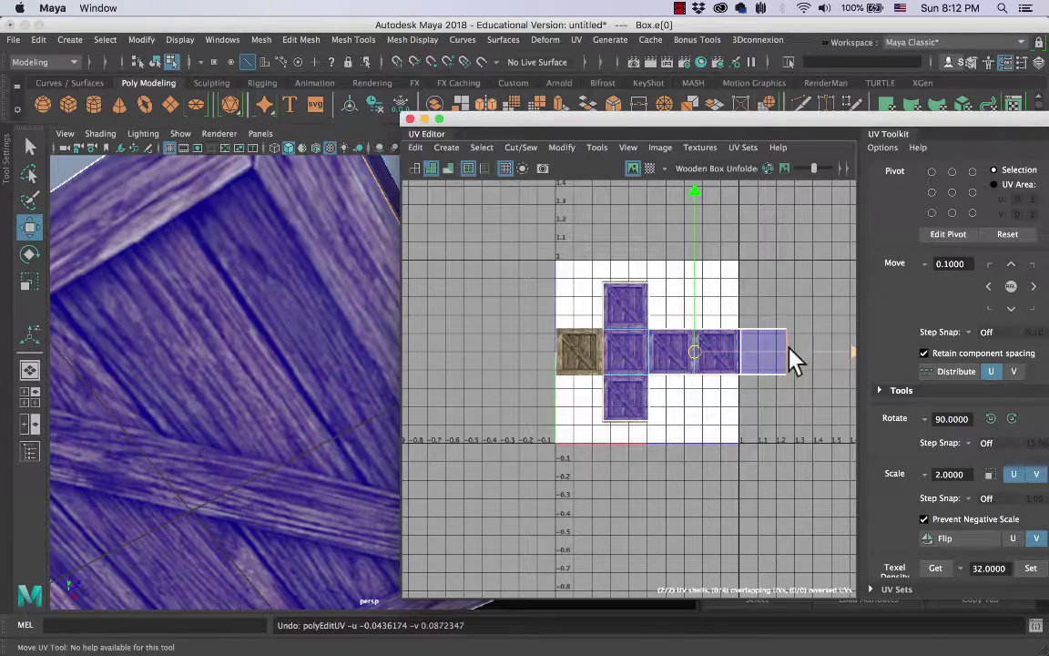
right_click_drag(576, 285, 570, 255, "shift")
right_click_drag(579, 357, 705, 355, "alt")
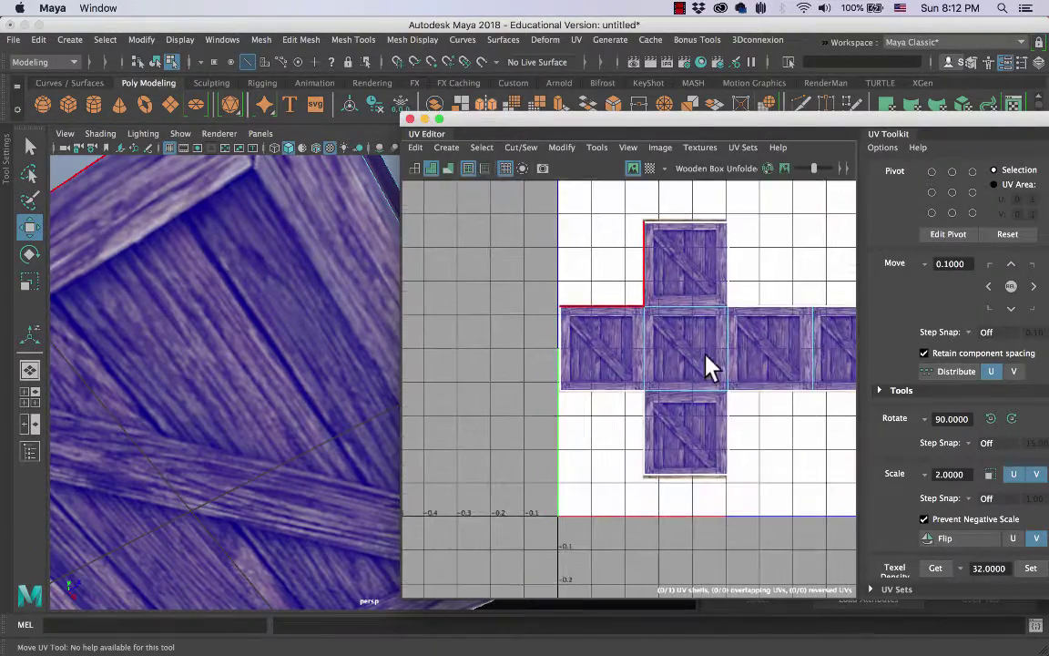
Step: Select all UVs of the shell and nudge them along U until the strip's outer end meets the texture border
middle_click_drag(675, 351, 580, 346, "alt")
right_click_drag(583, 332, 625, 342)
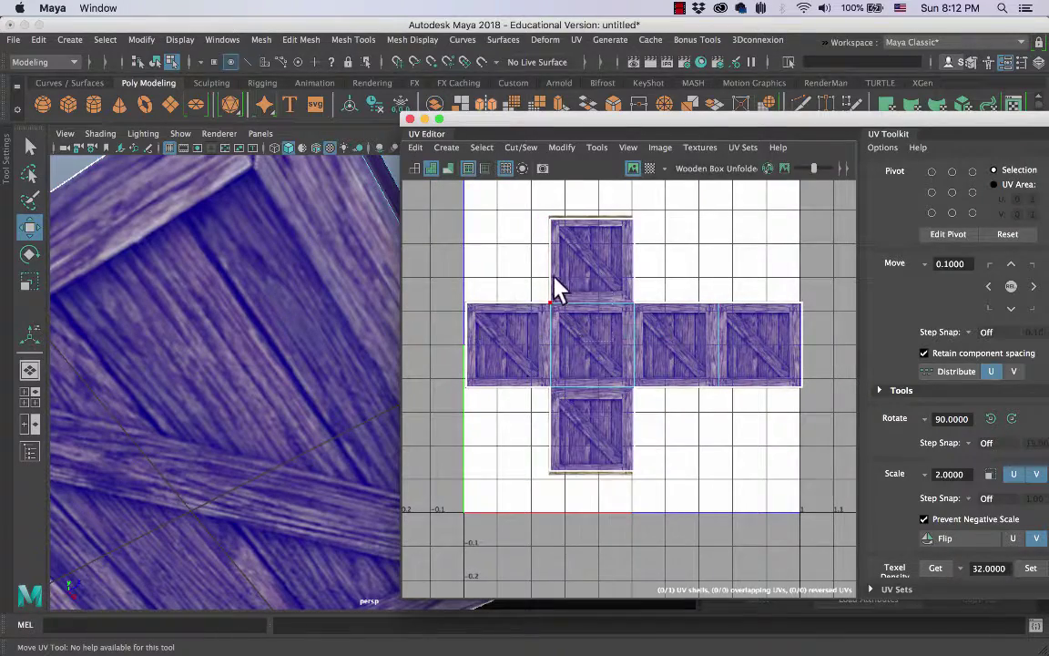
left_click_drag(557, 277, 673, 420)
right_click_drag(577, 377, 628, 403, "ctrl")
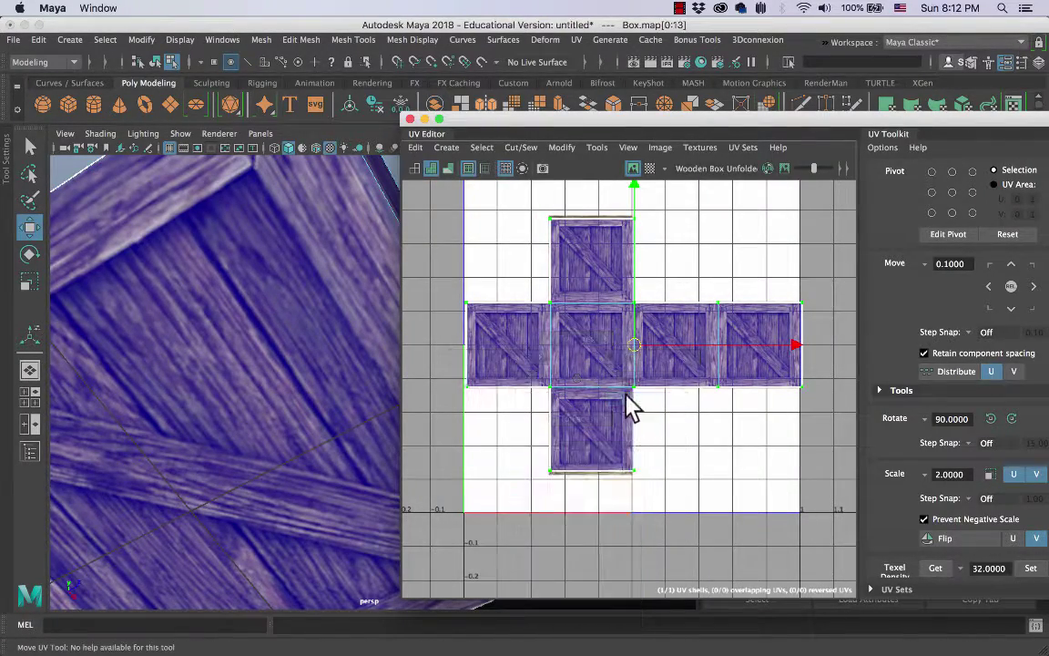
right_click_drag(693, 402, 790, 405, "alt")
middle_click_drag(686, 409, 566, 441, "alt")
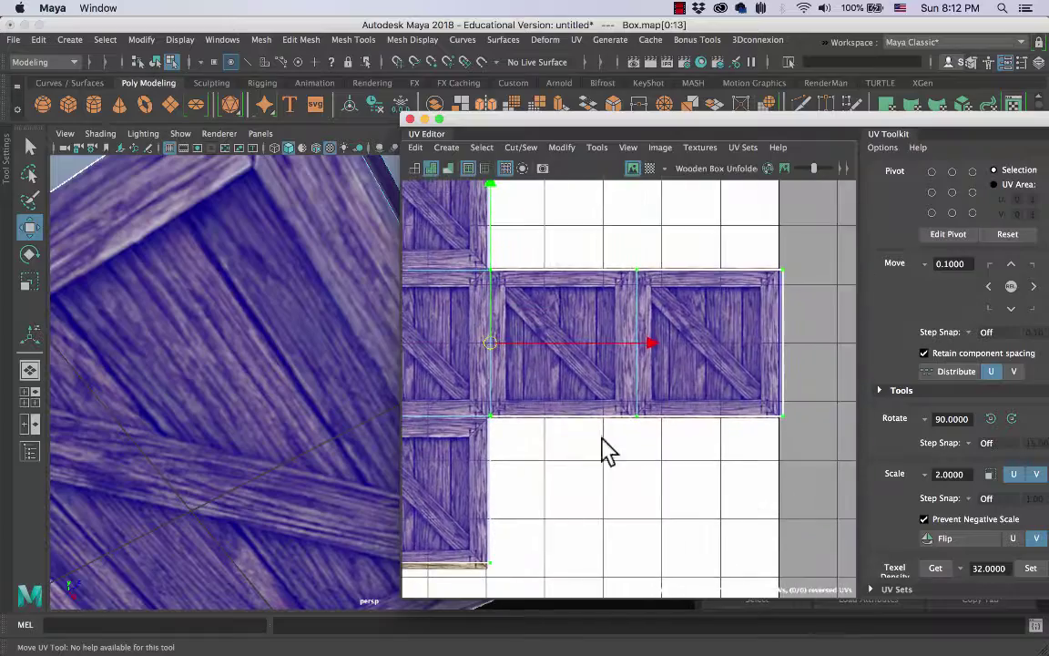
left_click_drag(649, 346, 643, 343)
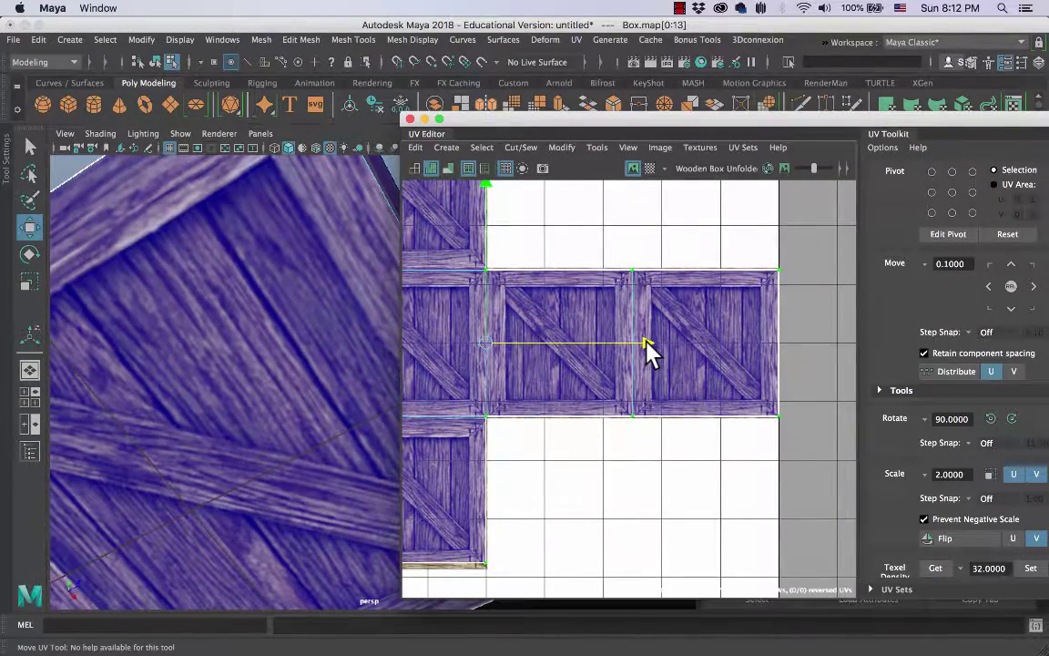
Step: Select the two end UVs of the horizontal strip and fine-tune them along U against the texture border
middle_click_drag(649, 351, 569, 339, "alt")
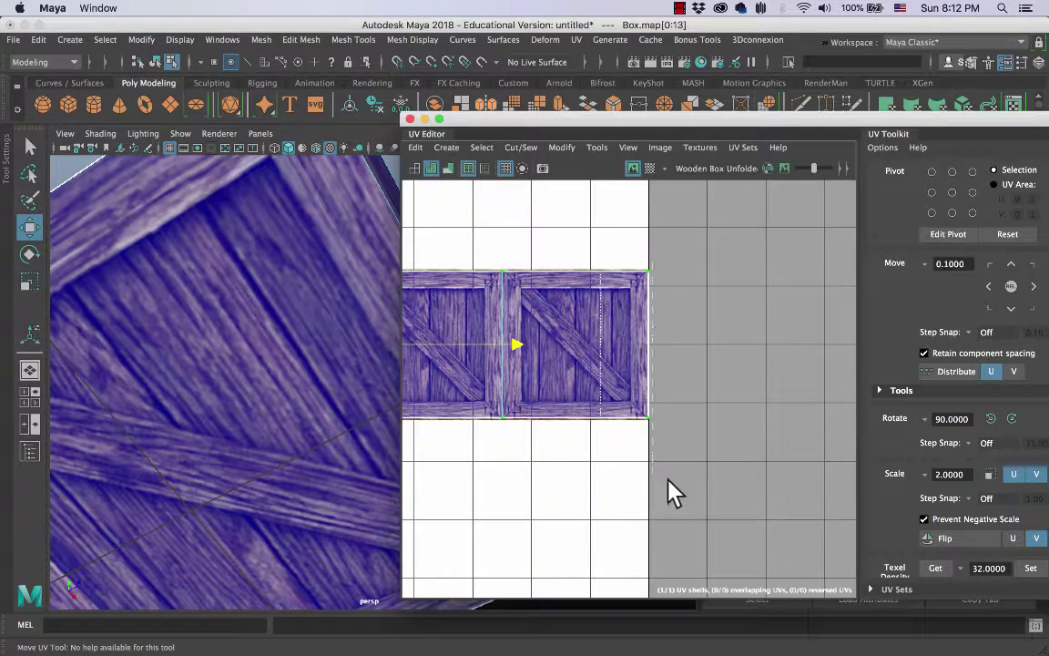
left_click(655, 418)
mouse_move(687, 342)
left_mouse_down()
mouse_move(597, 351)
mouse_move(718, 362)
mouse_move(644, 359)
mouse_move(667, 342)
mouse_move(691, 343)
mouse_move(578, 345)
mouse_move(682, 349)
left_mouse_up()
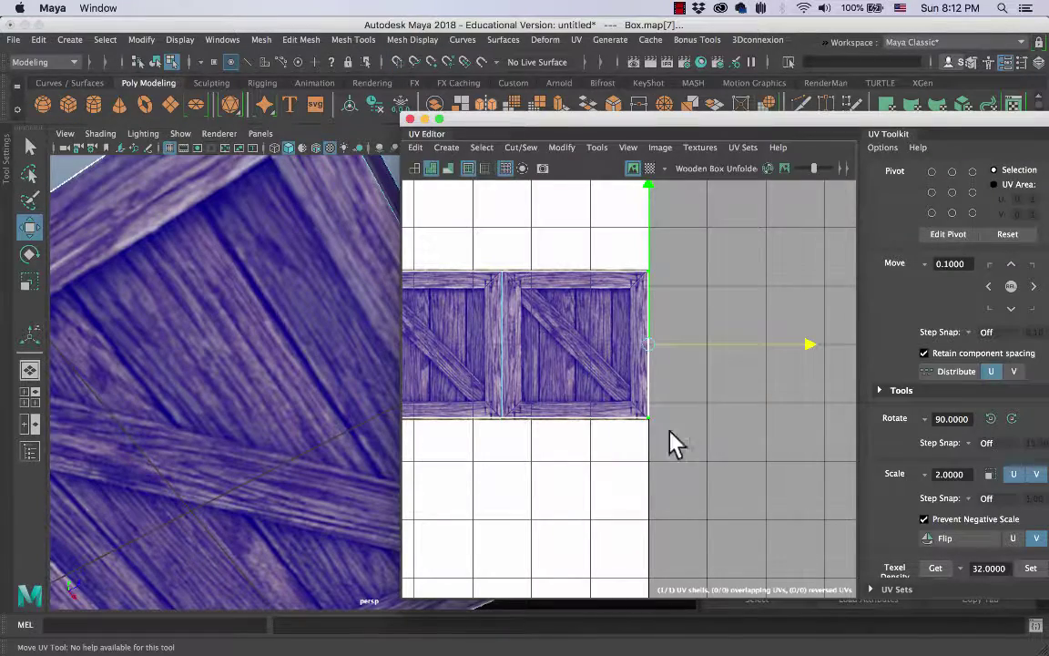
Step: Select the UVs along the horizontal strip's lower edge and the lower square, and nudge them down in V to fit the image
middle_click_drag(634, 442, 848, 411, "alt")
right_click_drag(779, 415, 700, 407, "alt")
middle_click_drag(699, 407, 756, 389, "alt")
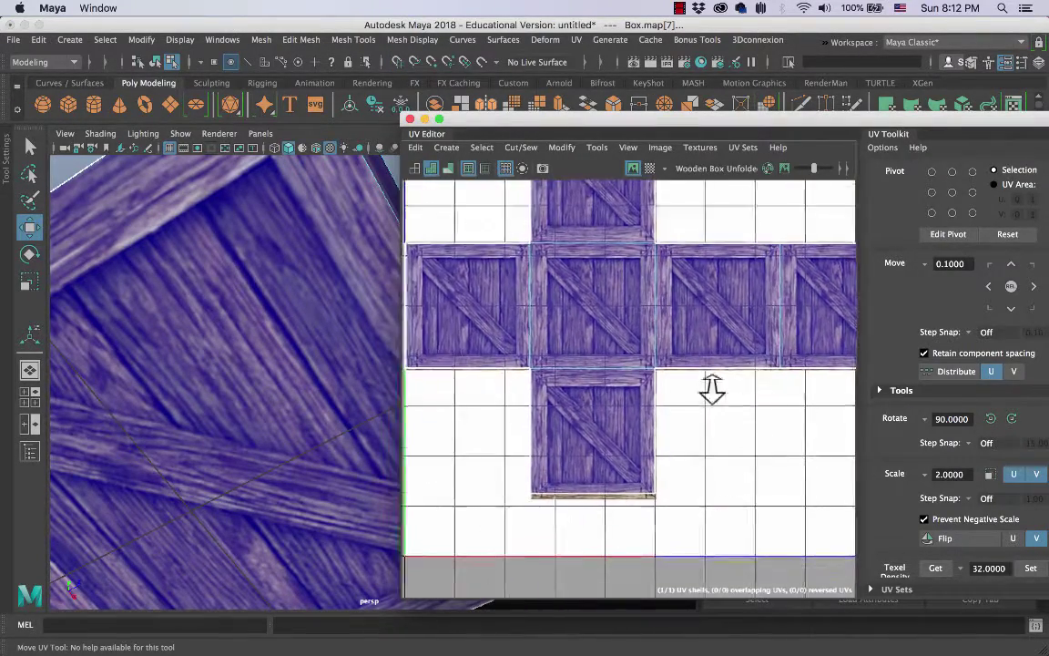
right_click_drag(712, 390, 608, 386, "alt")
middle_click_drag(468, 332, 424, 322, "alt")
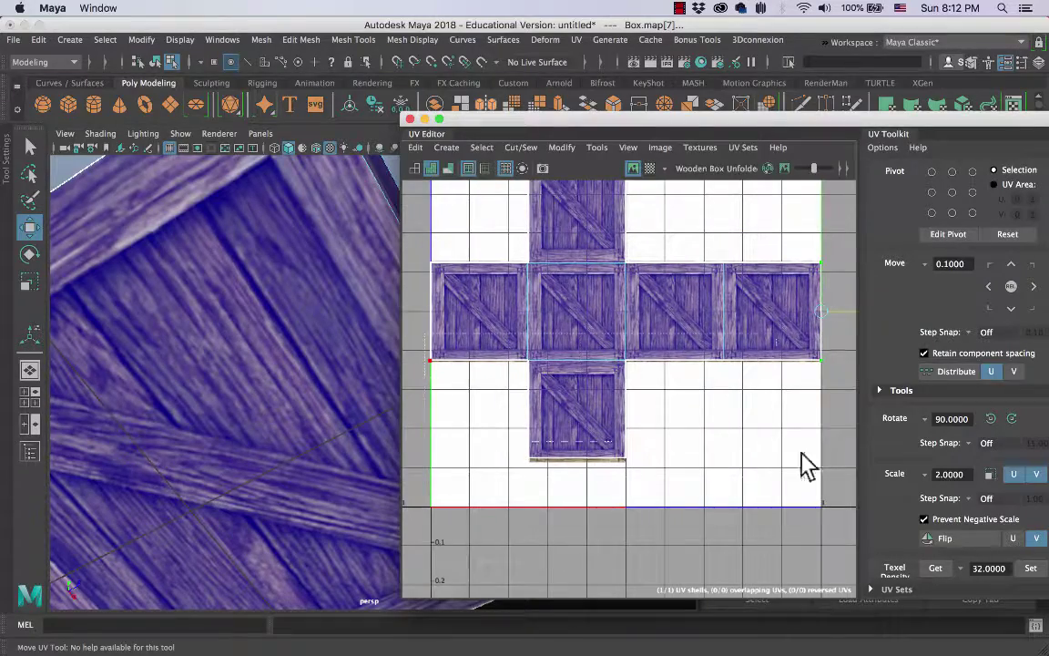
left_click_drag(801, 452, 814, 459)
middle_click_drag(753, 434, 653, 430, "alt")
right_click_drag(669, 428, 848, 394, "alt")
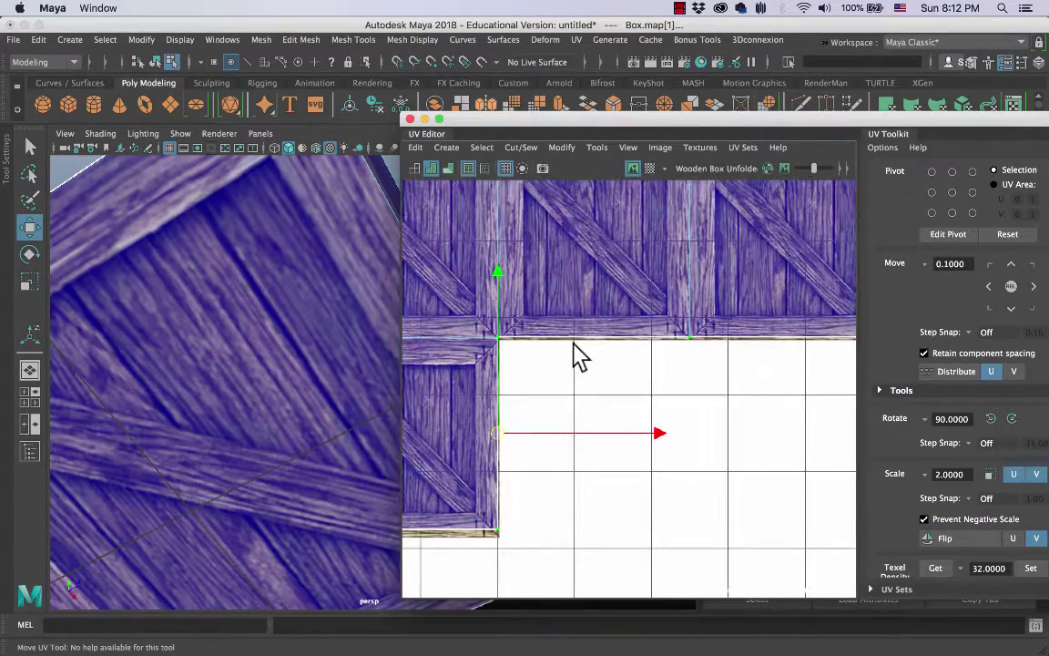
left_click_drag(499, 277, 504, 285)
Step: Select the UVs along the horizontal strip's upper edge and nudge them up in V to the crate squares' upper edge
scroll(587, 428, "down", 5)
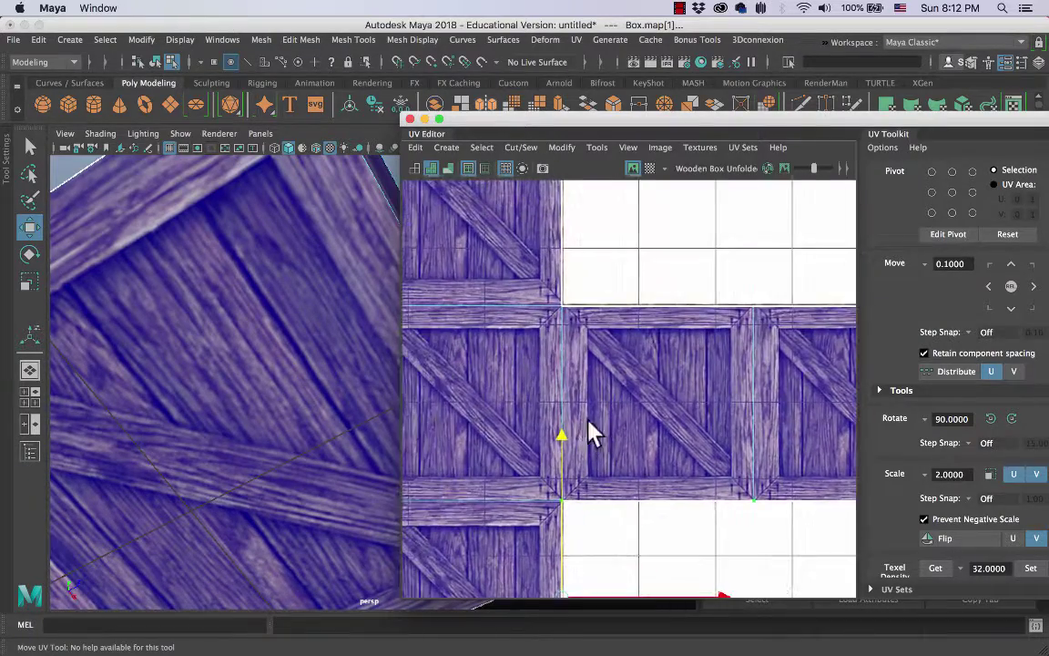
scroll(575, 426, "down", 2)
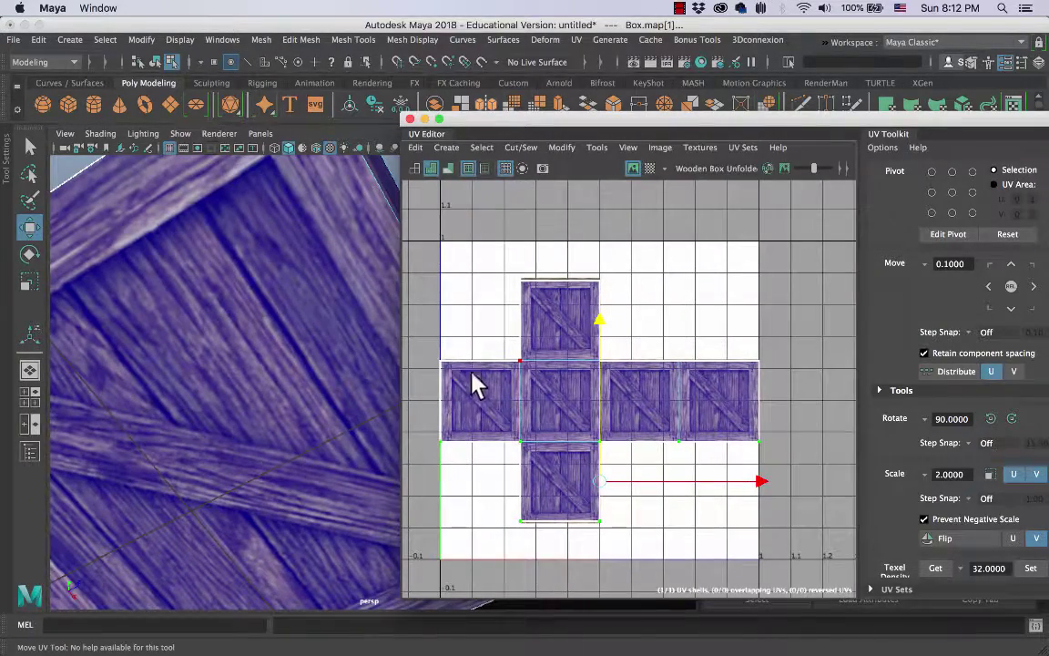
scroll(567, 390, "up", 6)
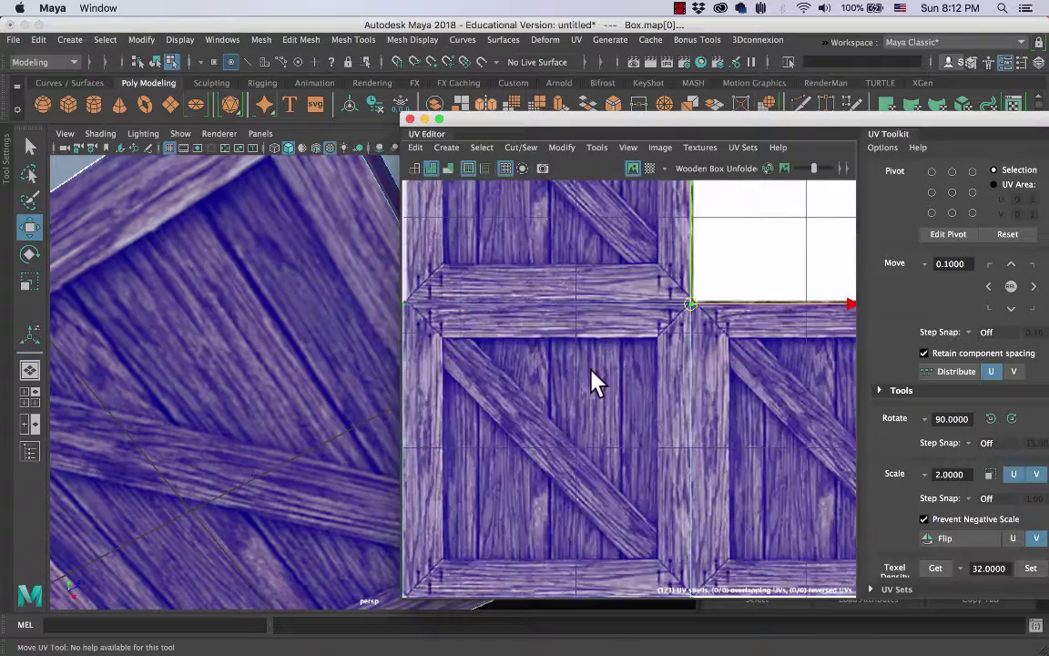
middle_click_drag(592, 380, 438, 415, "alt")
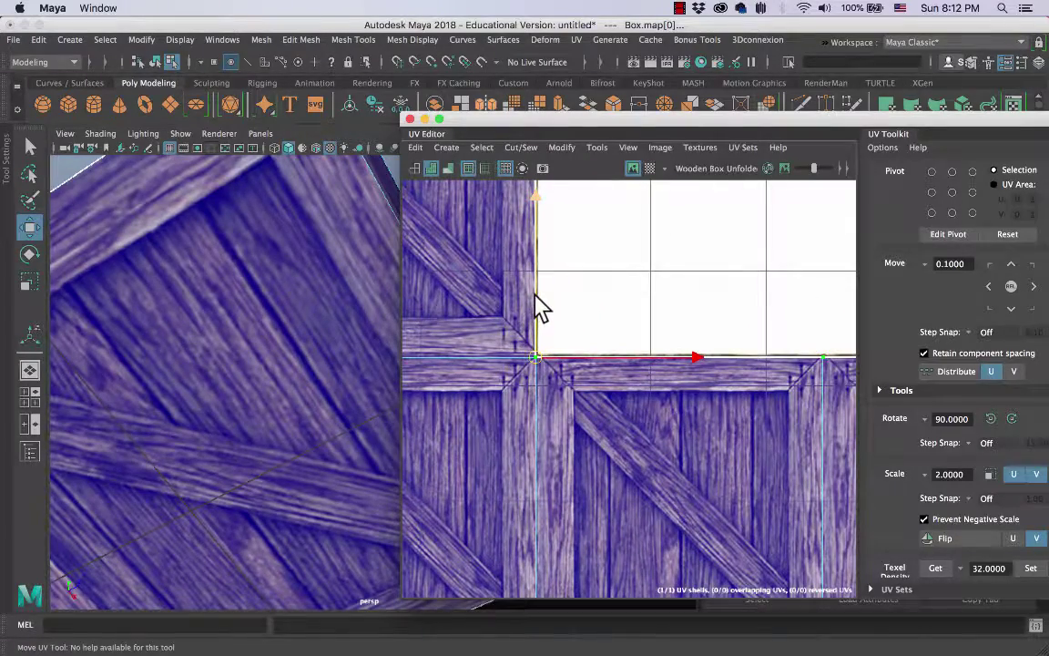
left_click_drag(536, 293, 535, 290)
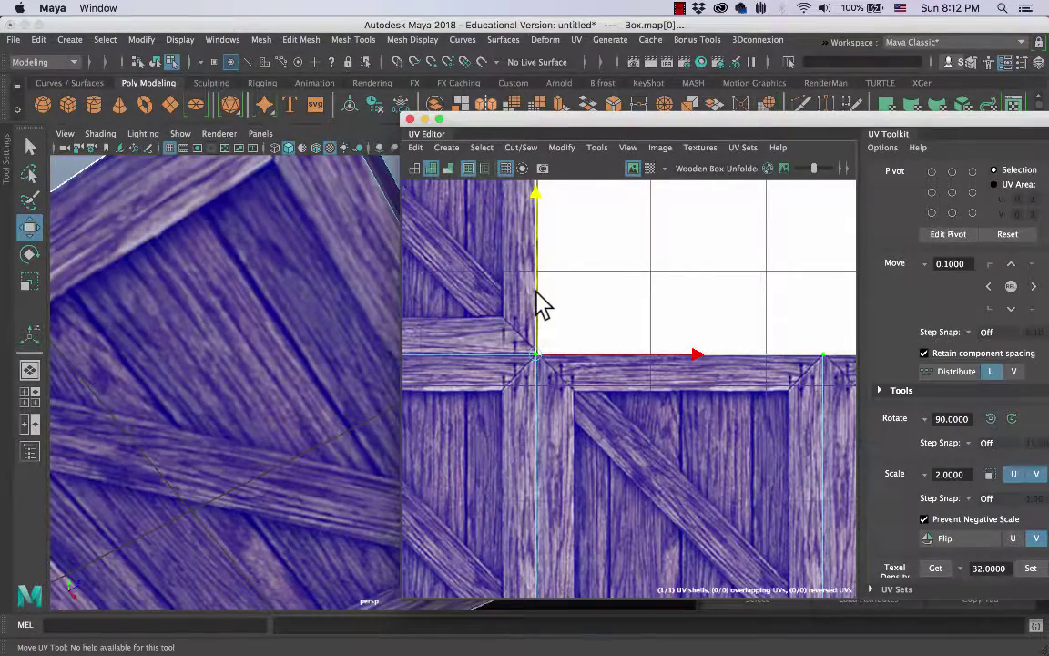
Step: Select the two uppermost UVs of the upper square and move them up in V to the crate image's edge
scroll(612, 351, "down", 4)
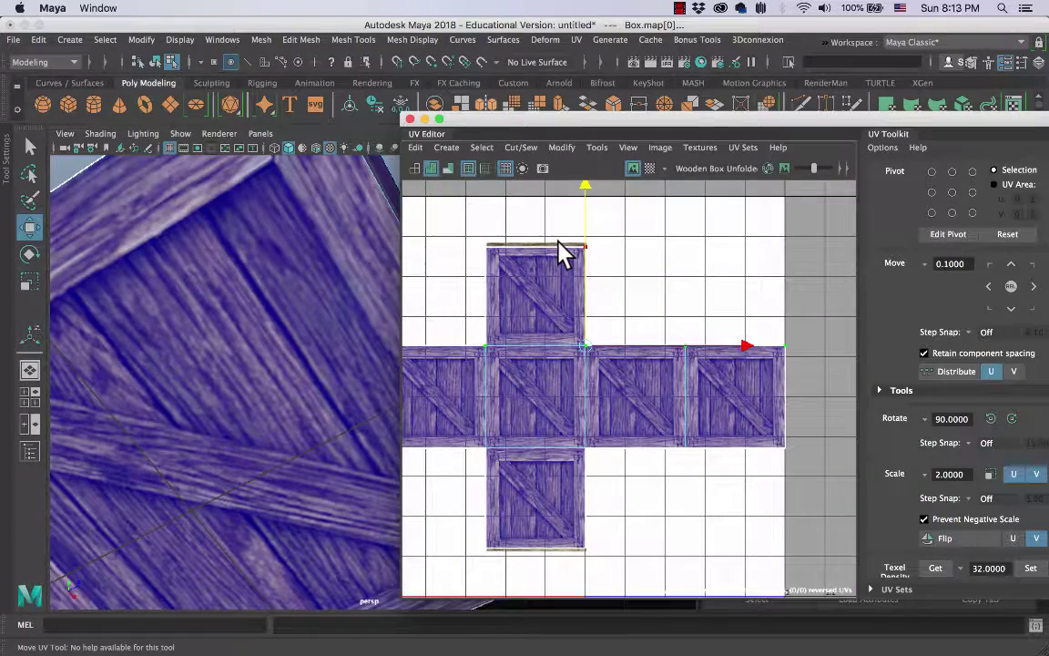
left_click_drag(474, 232, 726, 292)
key("f")
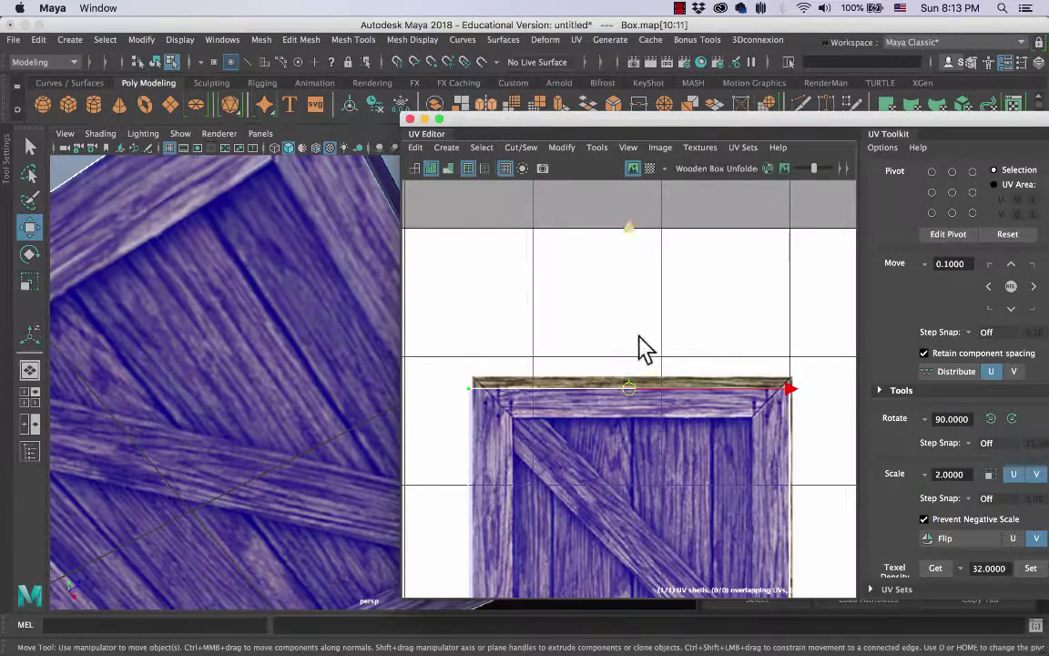
left_click_drag(634, 343, 635, 331)
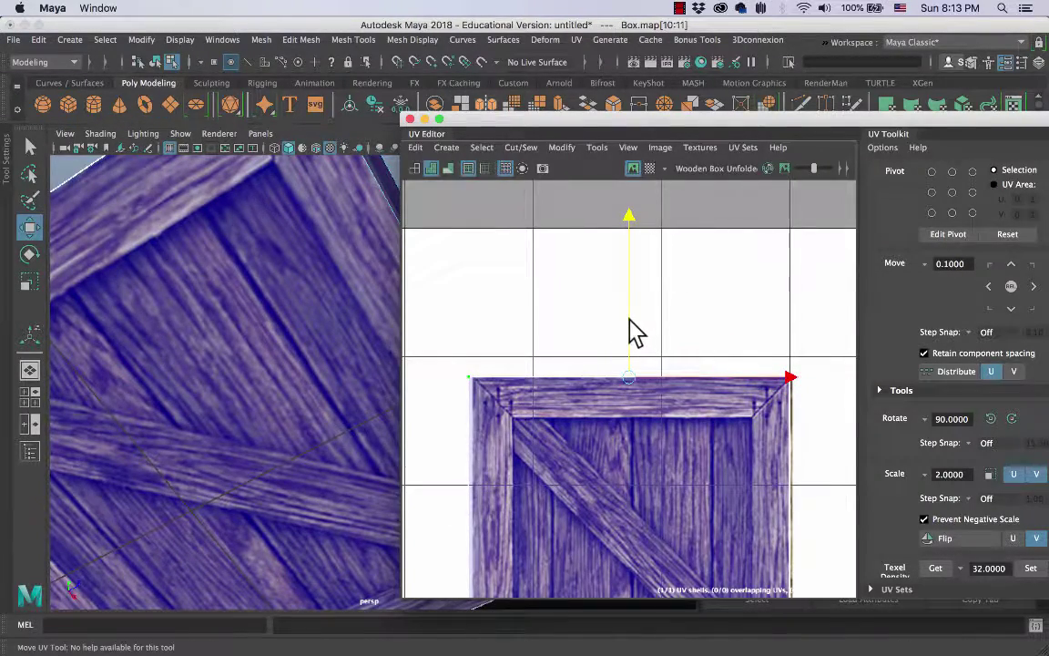
Step: Select the two lowest UVs of the lower square, try moving them up and down in V while viewing the cube, and undo both moves
scroll(597, 300, "down", 8)
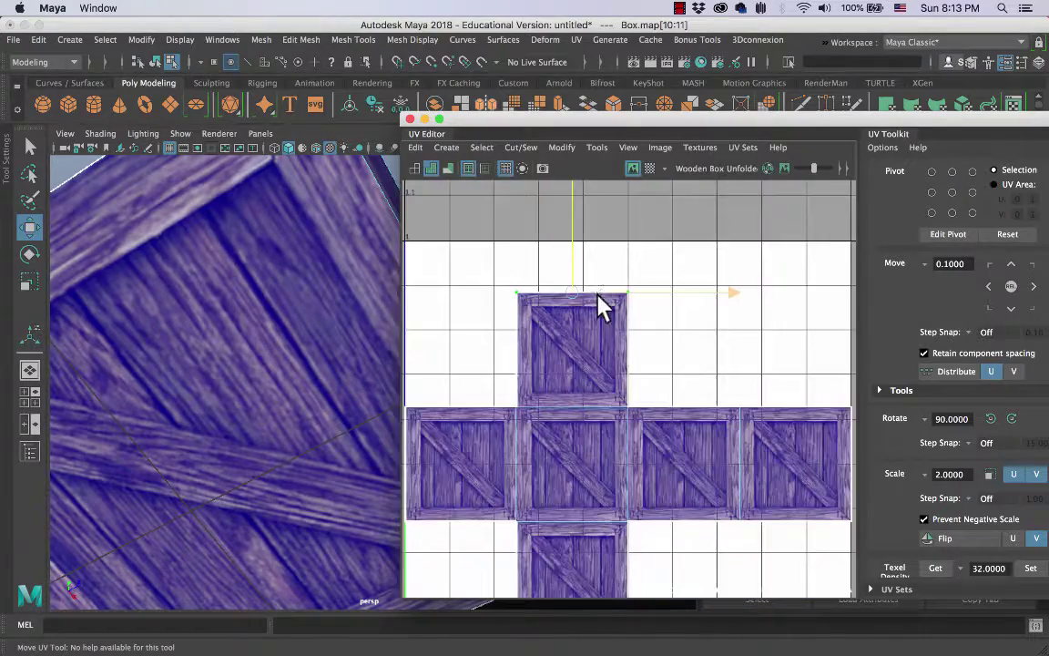
left_click_drag(575, 533, 669, 548)
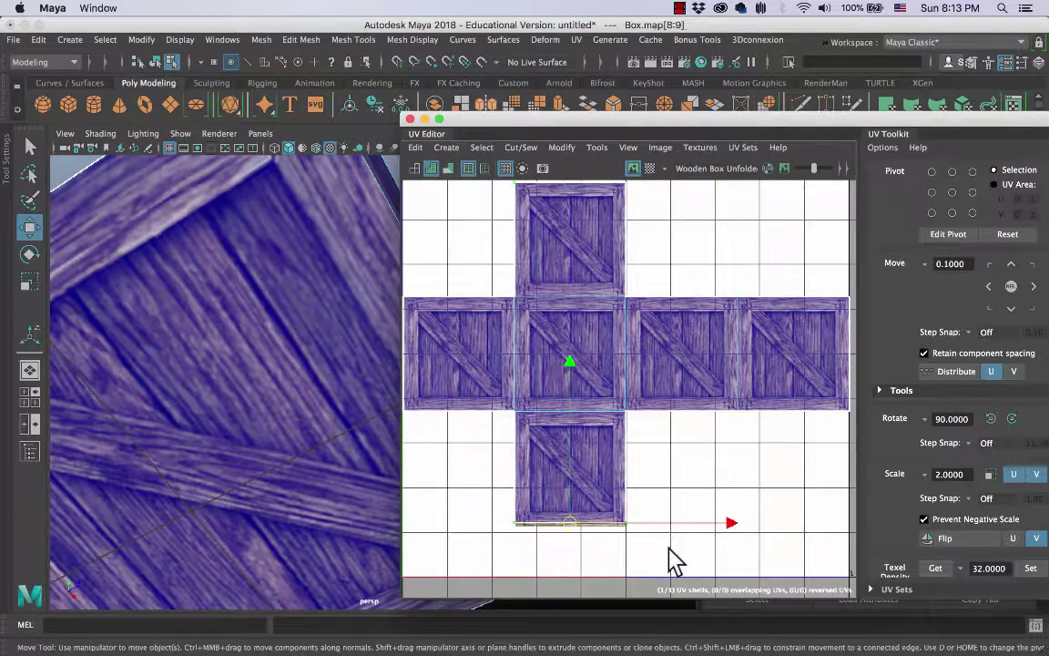
left_click_drag(343, 463, 364, 473, "alt")
left_click_drag(568, 363, 572, 352)
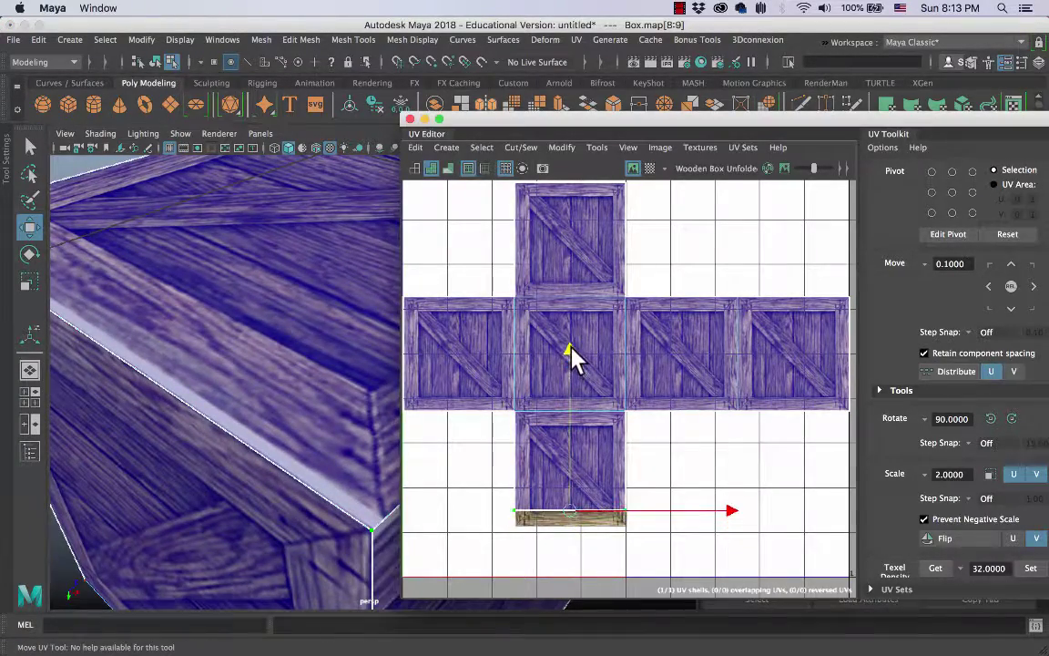
left_click_drag(338, 375, 146, 319, "alt")
key("super+z")
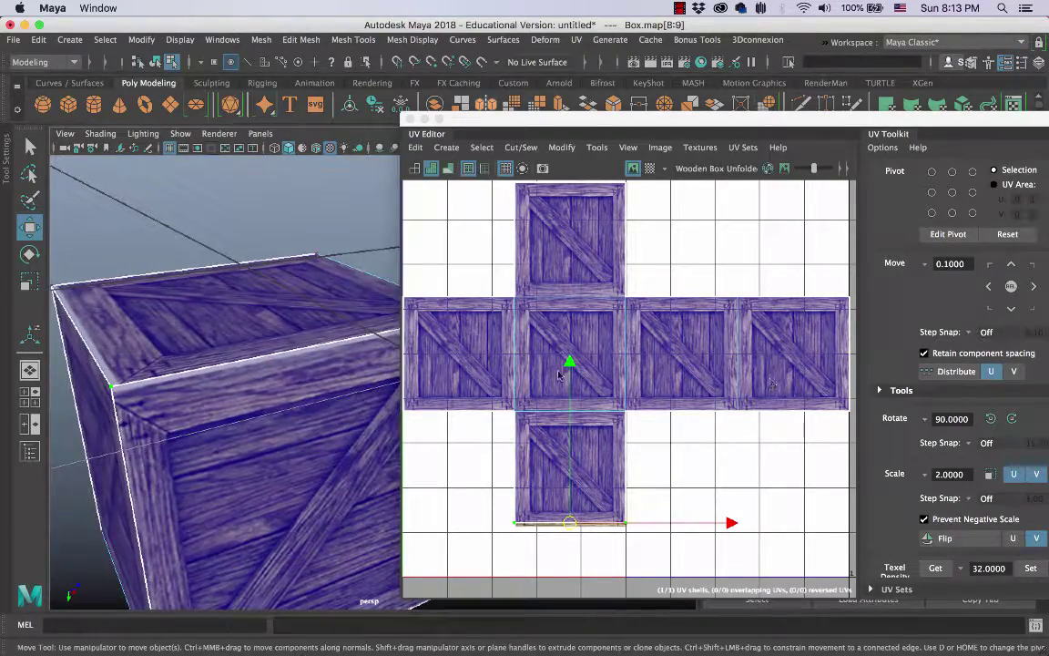
left_click_drag(572, 362, 592, 387)
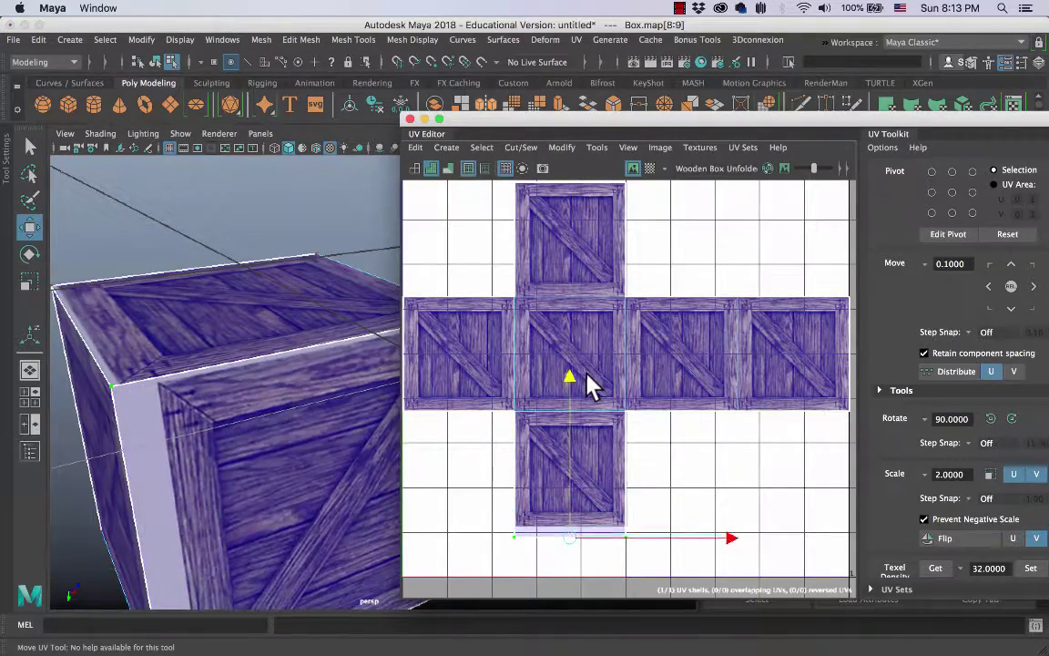
key("ctrl+z")
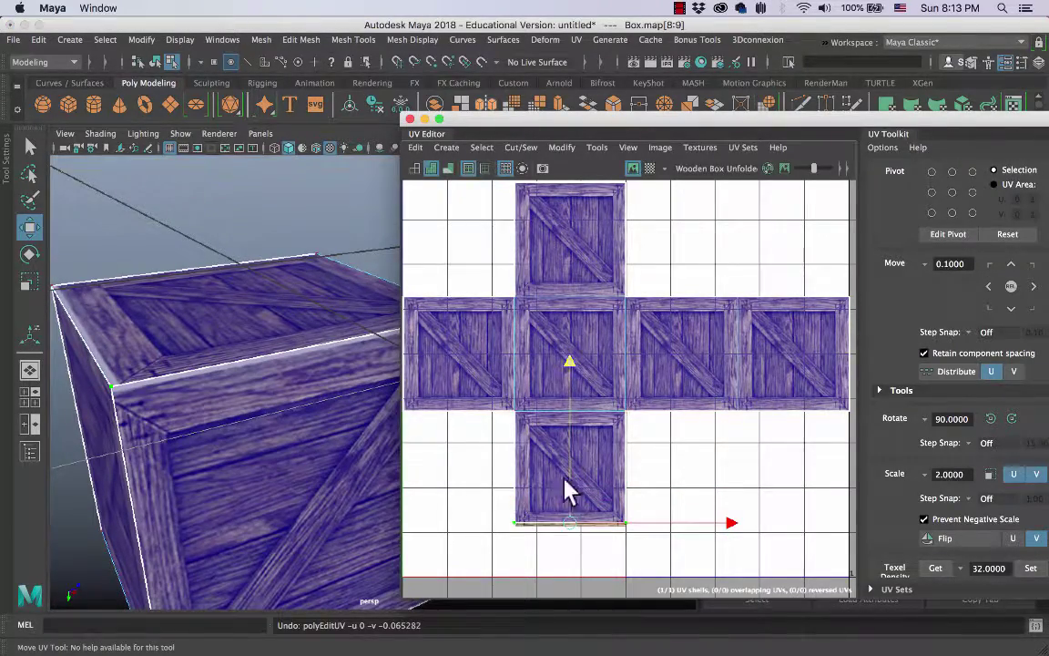
Step: Move the two lowest UVs of the lower square down in V to the crate image's edge
scroll(565, 492, "up", 4)
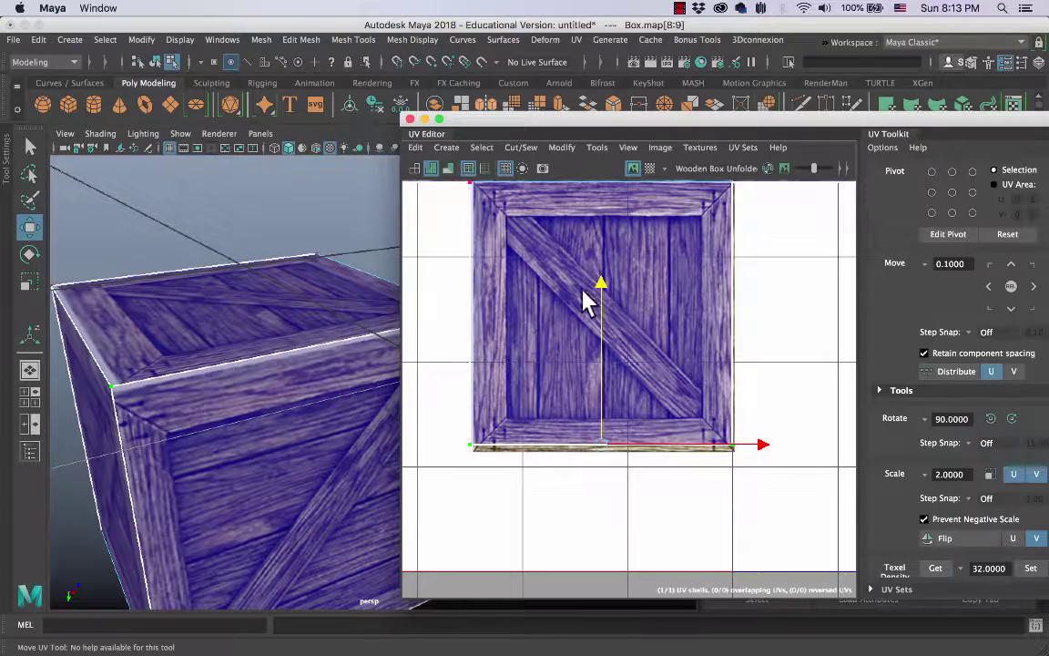
left_click_drag(598, 282, 599, 289)
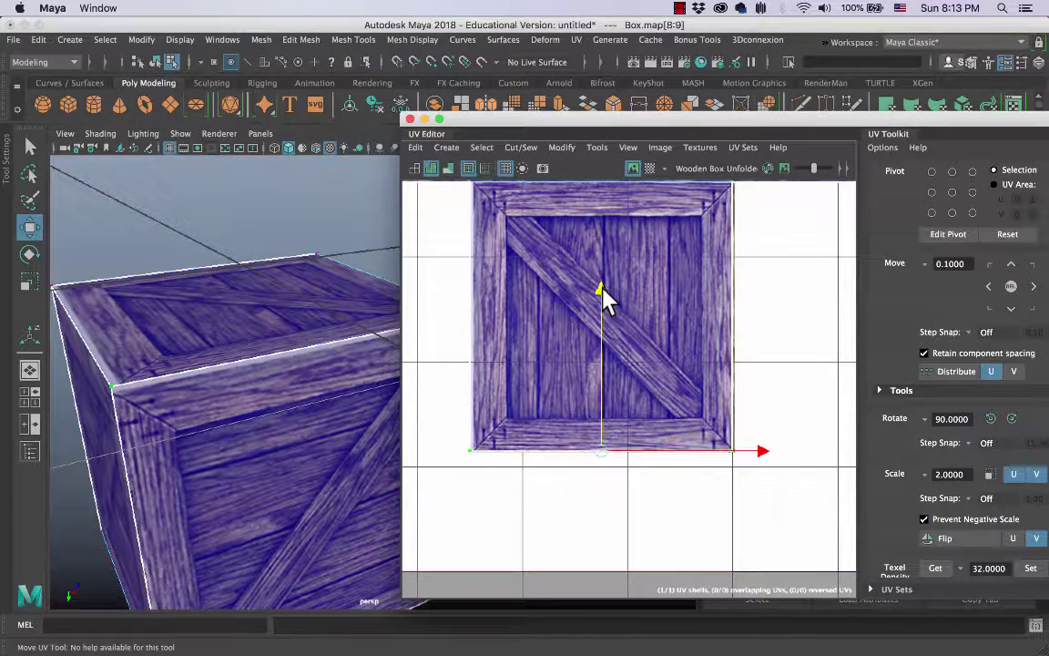
middle_click_drag(601, 291, 637, 349, "alt")
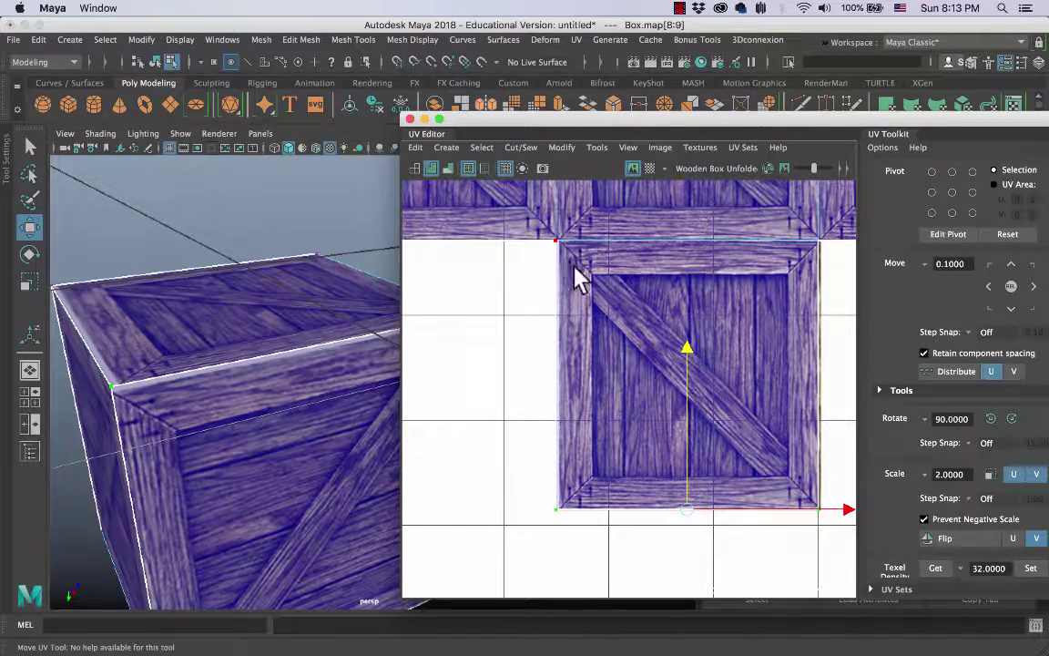
Step: Switch the UVs to wireframe display and move the lower square's two left UVs inward in U to the crate image's edge
left_click_drag(545, 234, 562, 508)
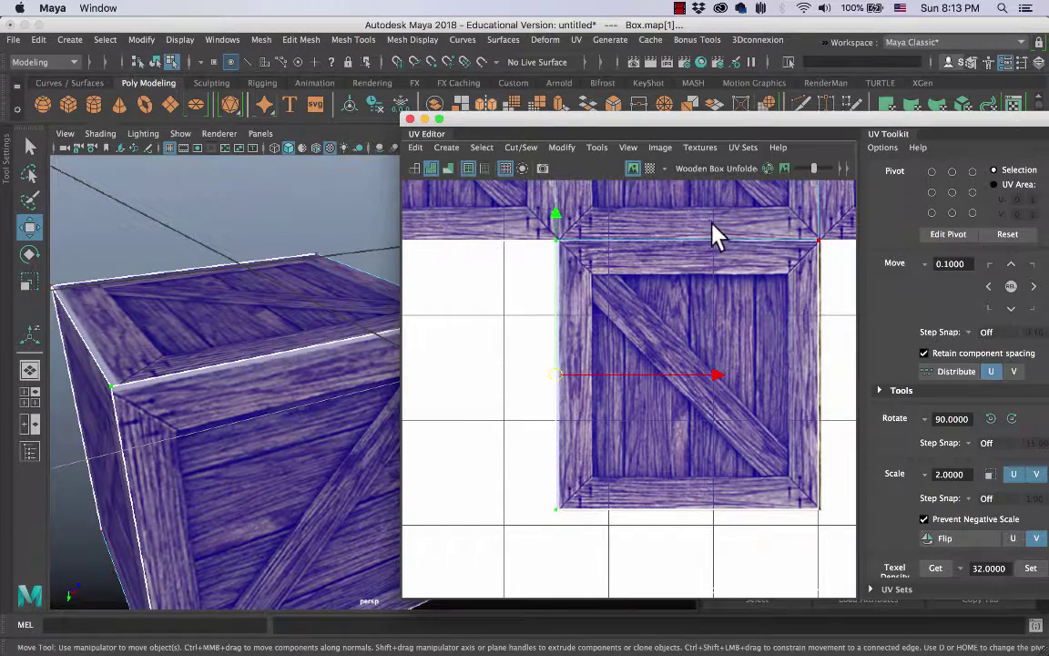
left_click(633, 168)
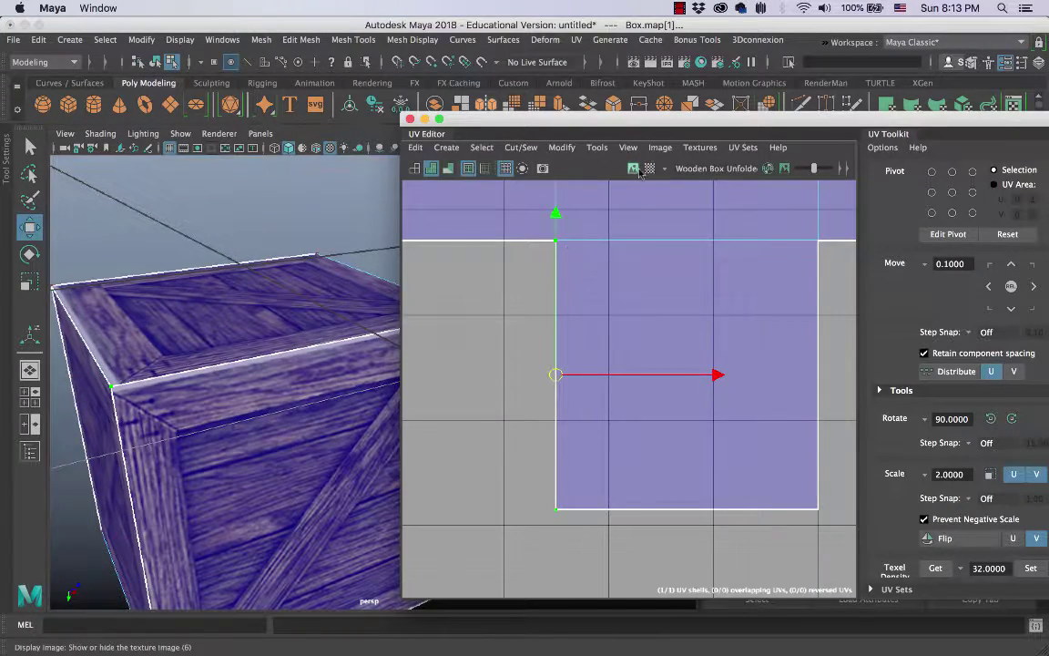
left_click(635, 169)
left_click(415, 168)
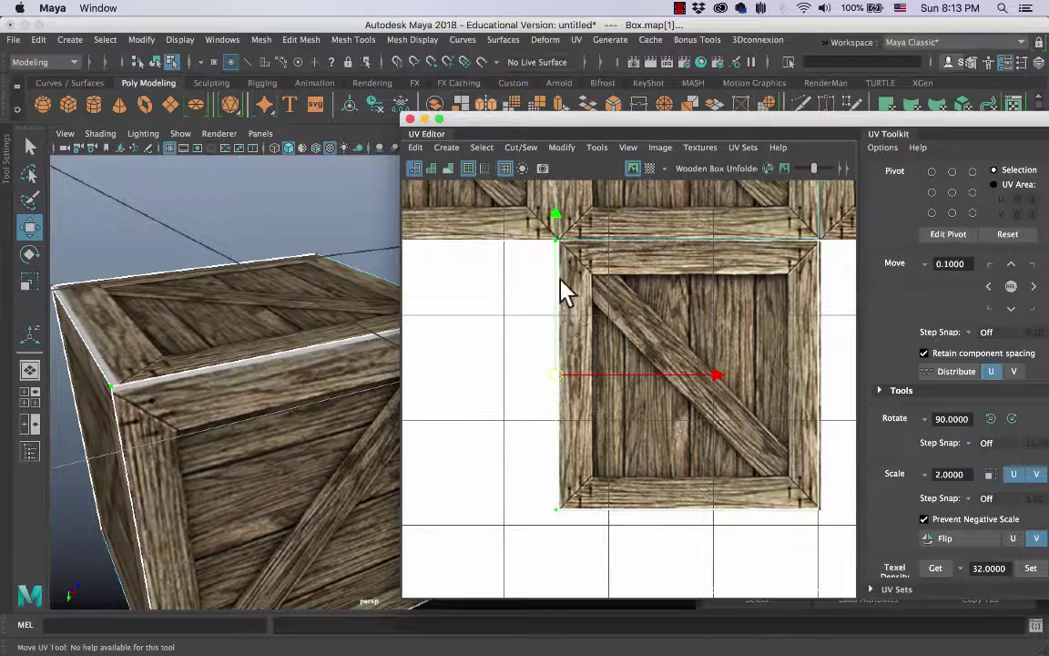
scroll(559, 255, "up", 3)
scroll(560, 257, "down", 4)
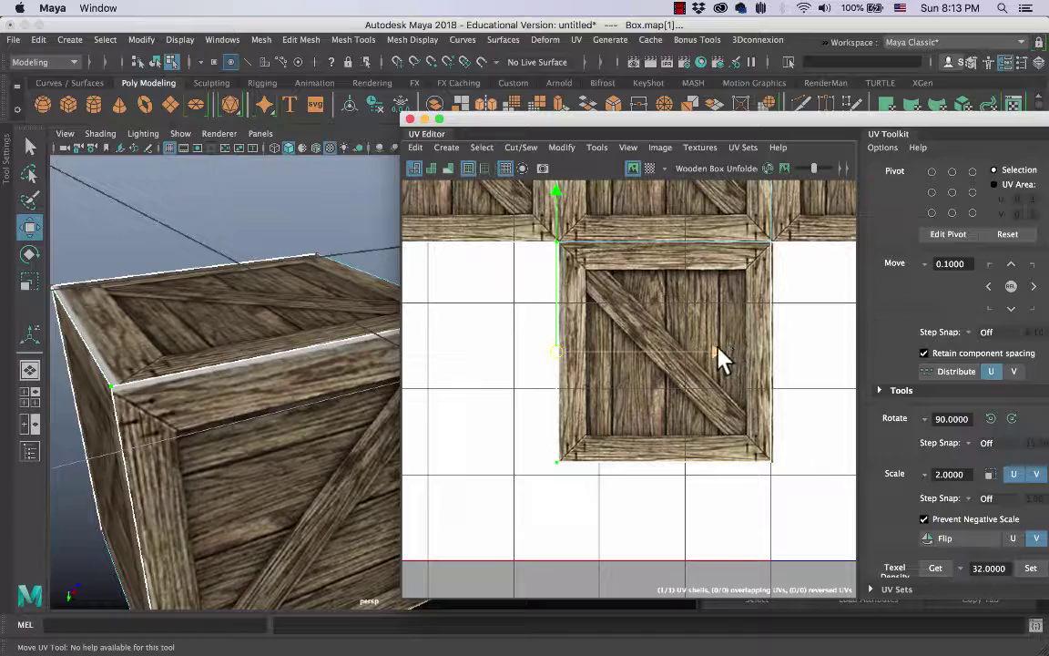
left_click_drag(716, 350, 724, 357)
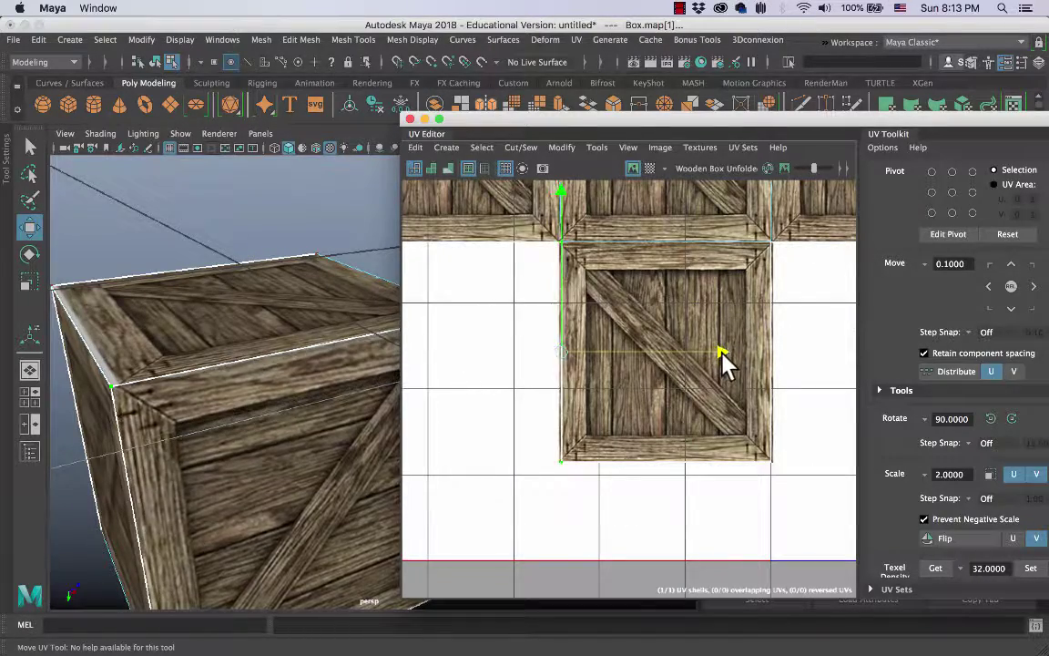
Step: Select the column of UVs along the left edge of the upper, middle and lower squares and nudge it right in U onto the crate seam
scroll(688, 304, "down", 5)
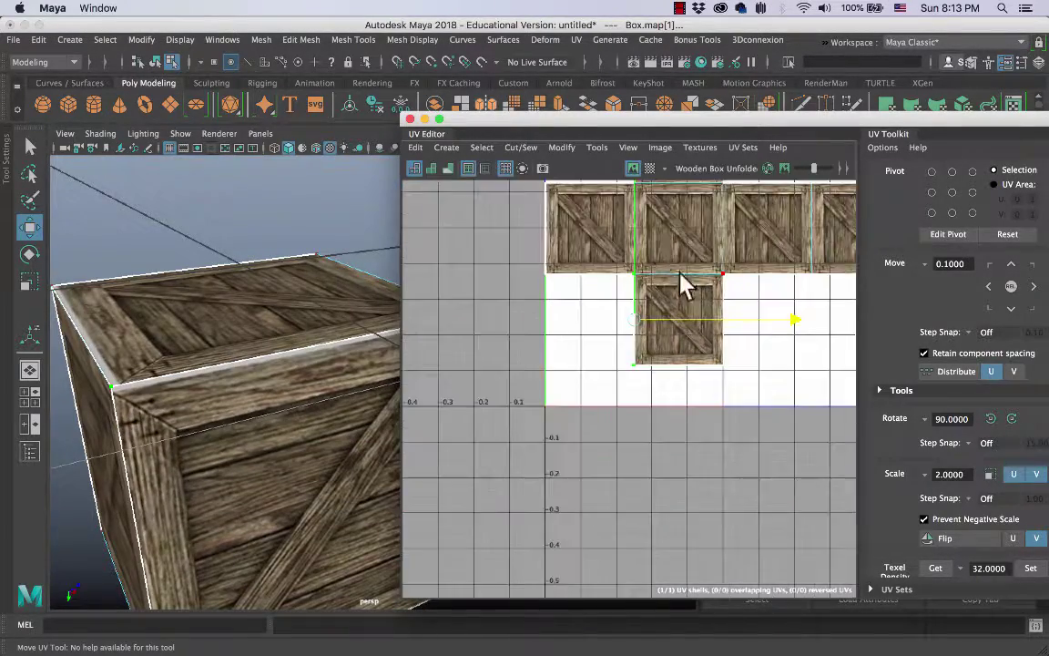
middle_click_drag(644, 338, 634, 424, "alt")
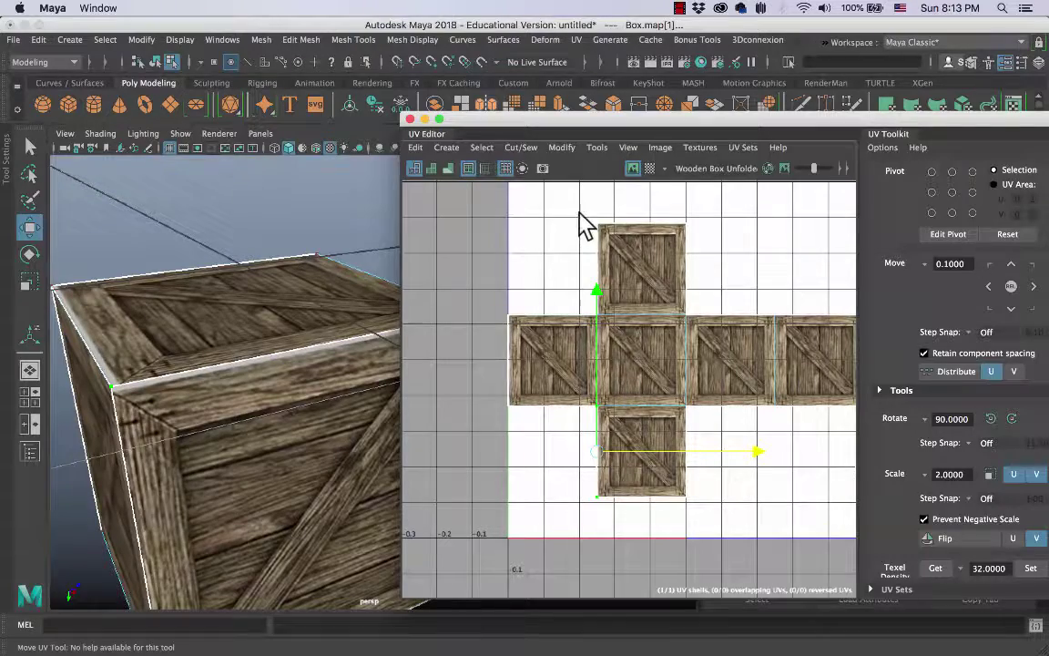
left_click_drag(580, 212, 615, 563)
scroll(616, 471, "up", 5)
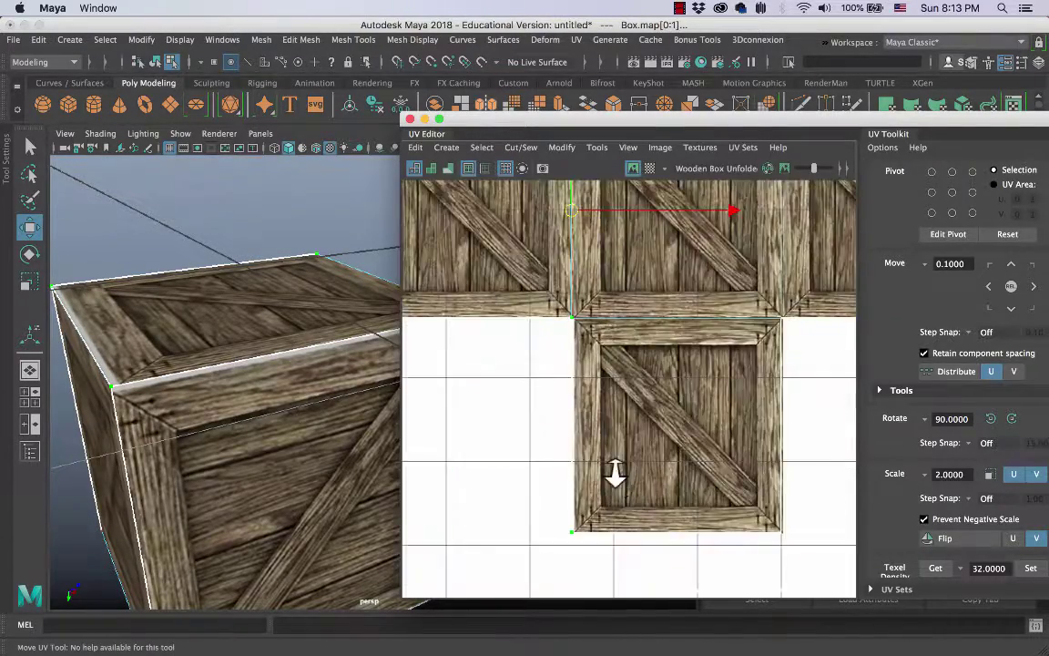
scroll(616, 471, "up", 3)
middle_click_drag(620, 327, 642, 474, "alt")
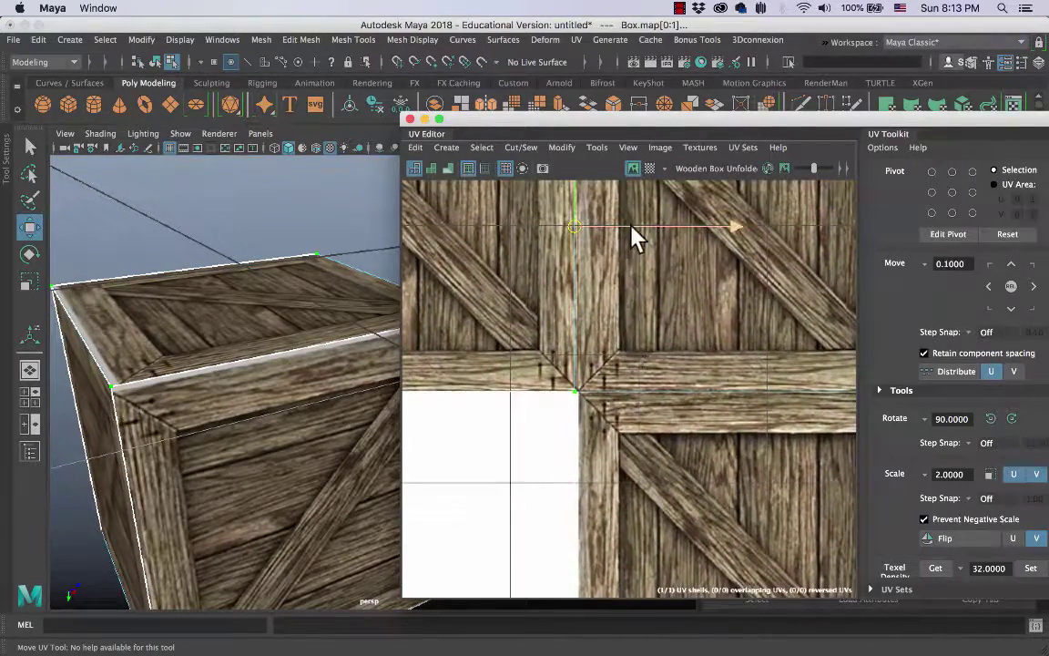
left_click_drag(633, 235, 640, 235)
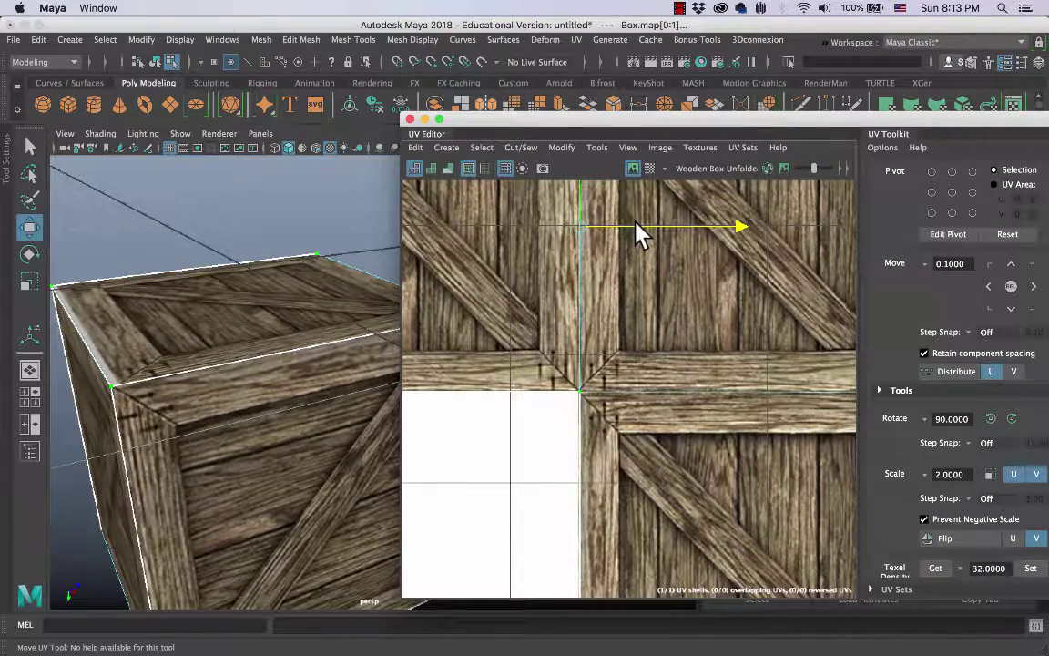
Step: Select the two leftmost UVs of the horizontal strip and move them right in U to the crate image's edge
middle_click_drag(623, 327, 832, 432, "alt")
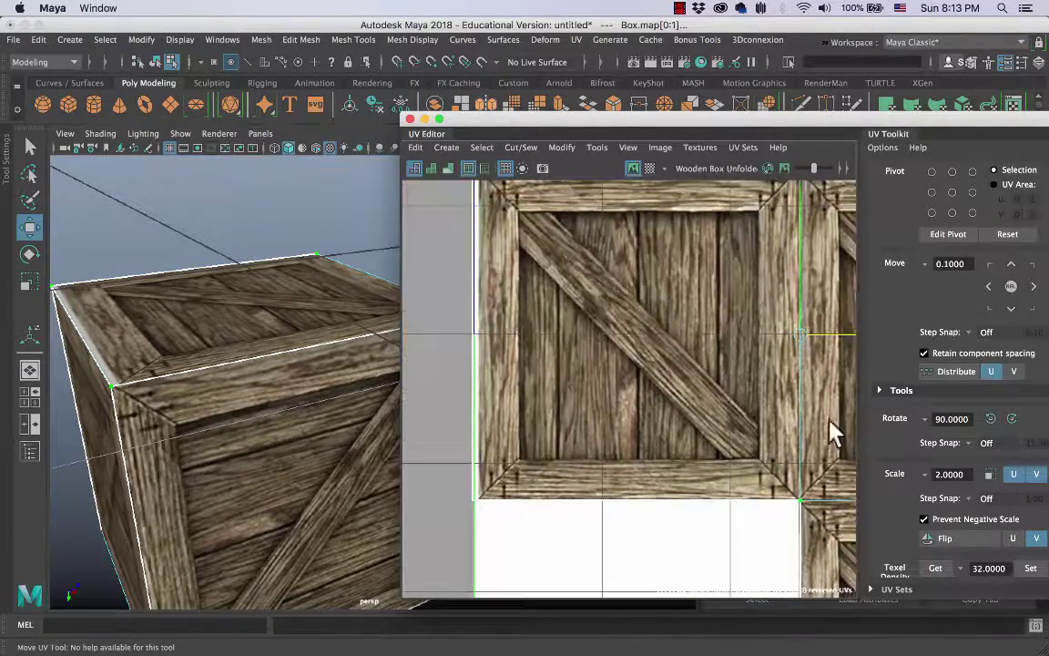
scroll(562, 352, "down", 2)
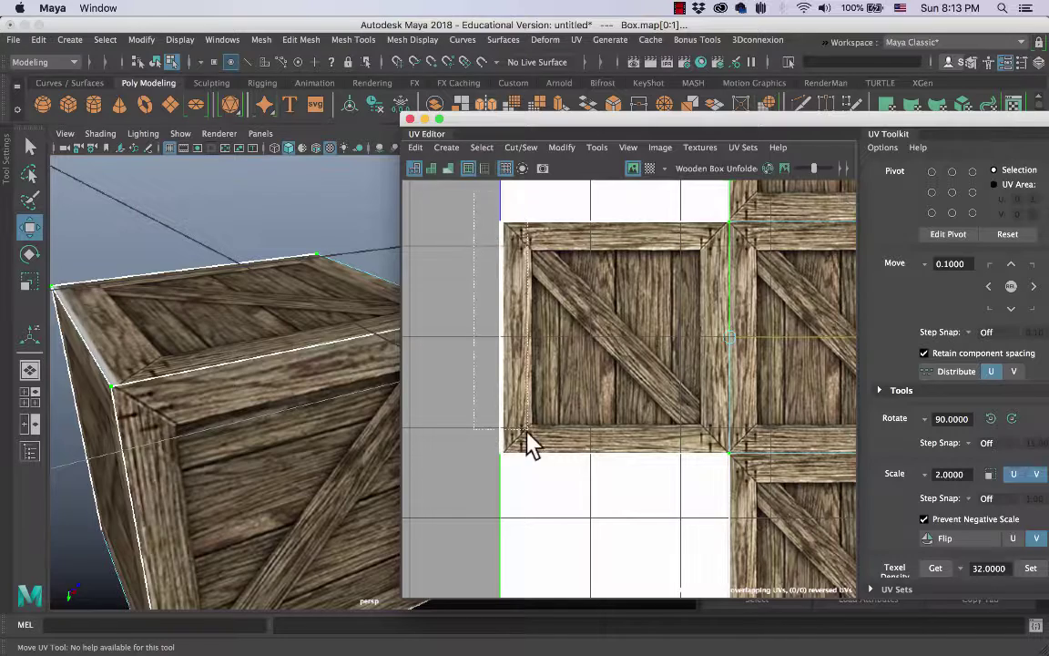
left_click_drag(526, 431, 526, 431)
left_click_drag(539, 335, 551, 335)
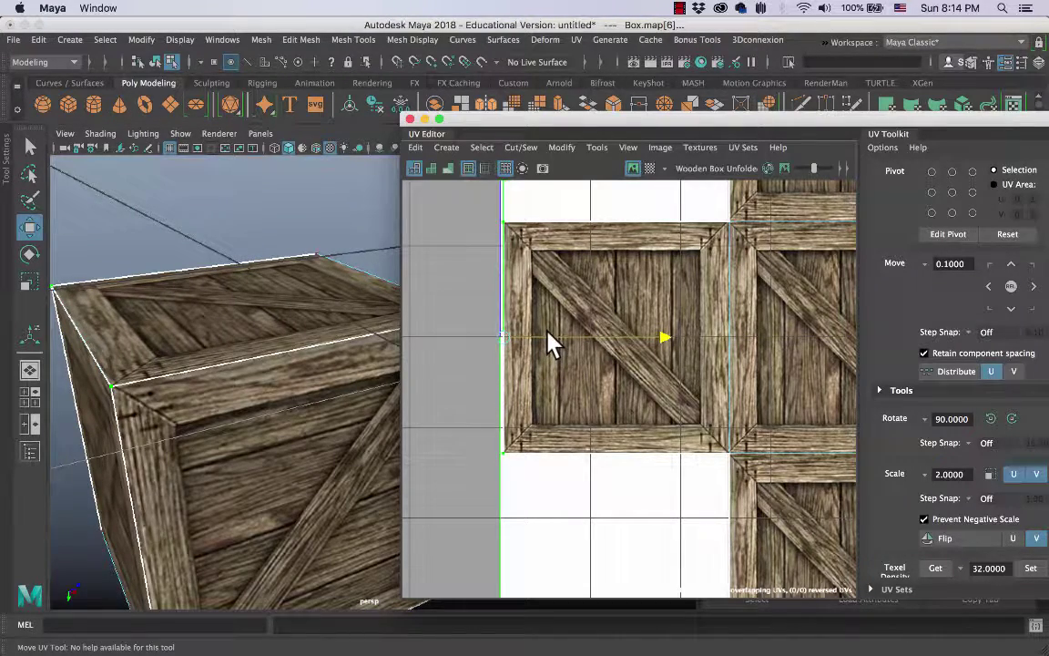
Step: Return the box to object mode and close the UV Editor
right_click_drag(340, 237, 417, 218)
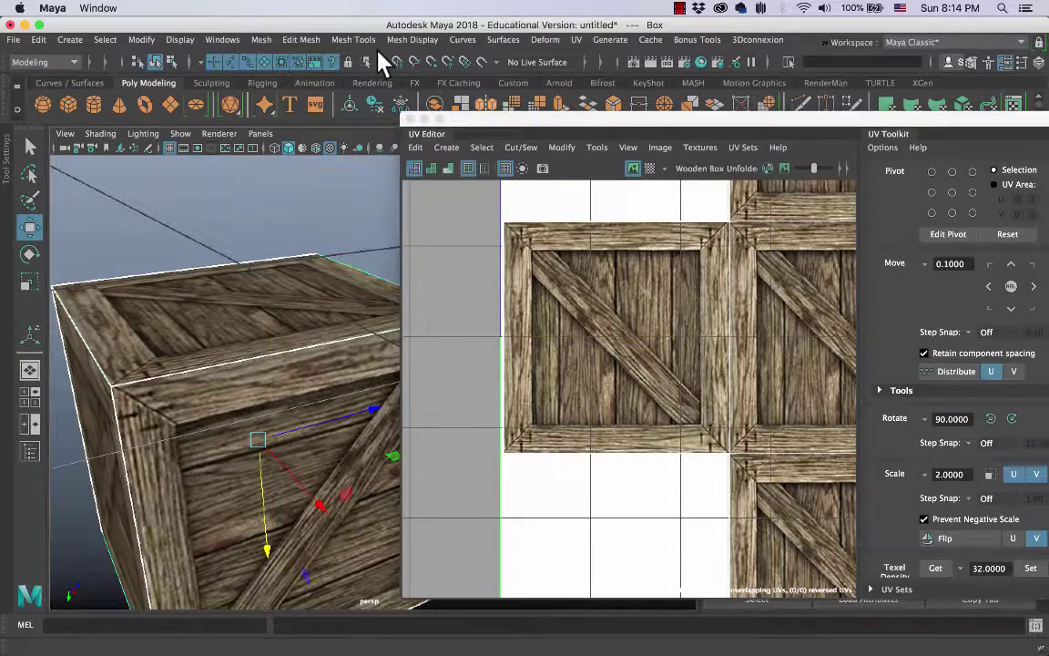
left_click(409, 119)
left_click(426, 307)
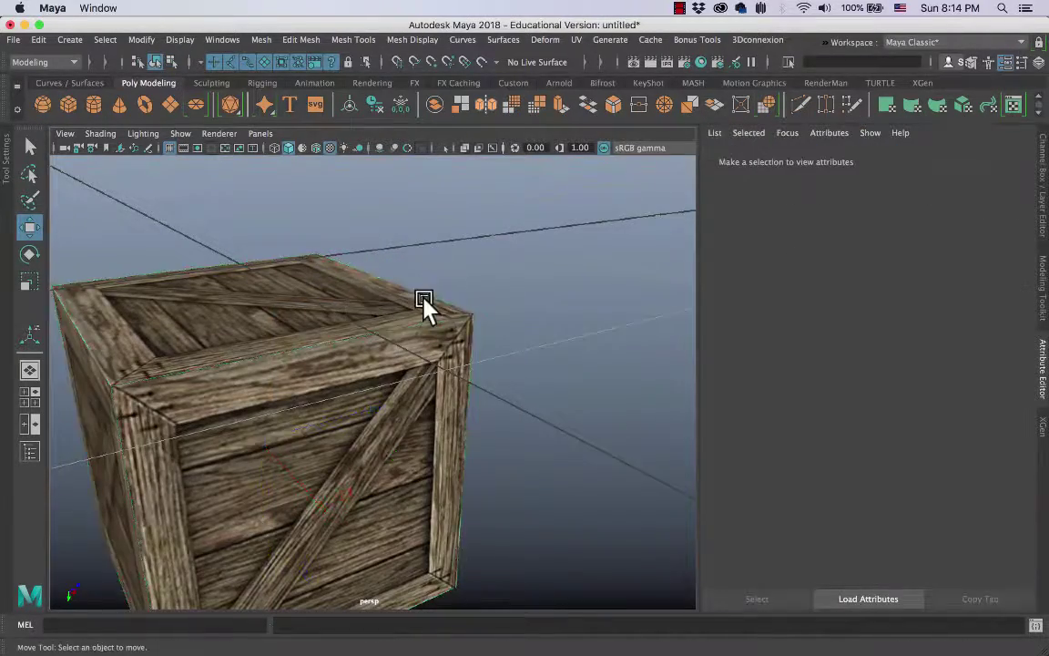
Step: Select the box and examine its wooden texture from several sides in the perspective view
left_click_drag(426, 307, 638, 340, "alt")
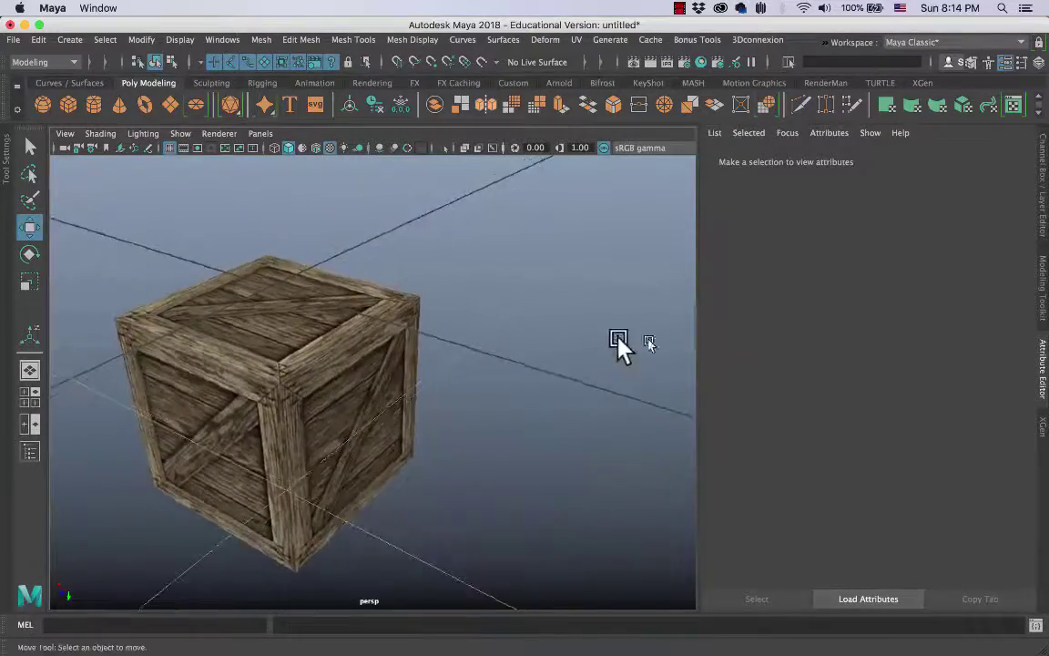
right_click_drag(618, 339, 368, 382, "alt")
left_click(369, 373)
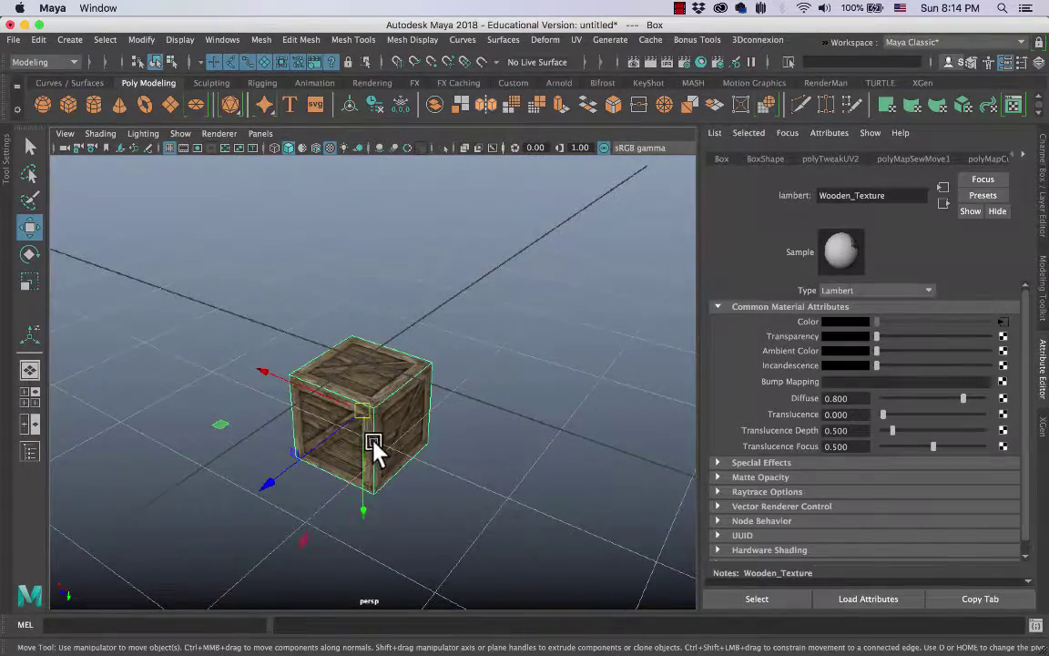
left_click_drag(374, 446, 391, 220, "alt")
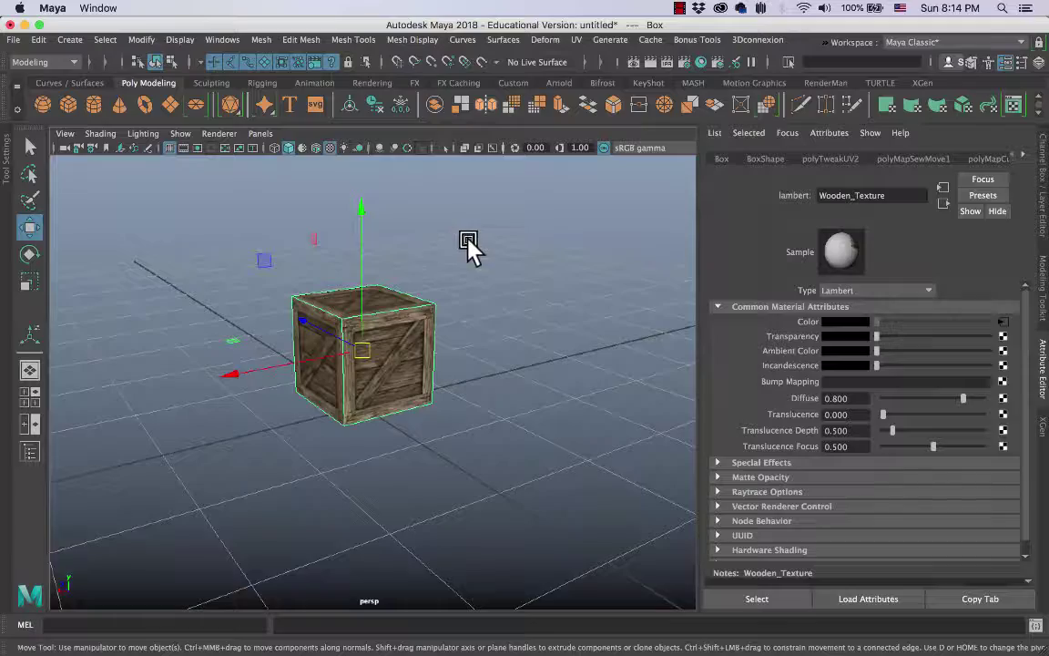
left_click_drag(468, 249, 363, 253, "alt")
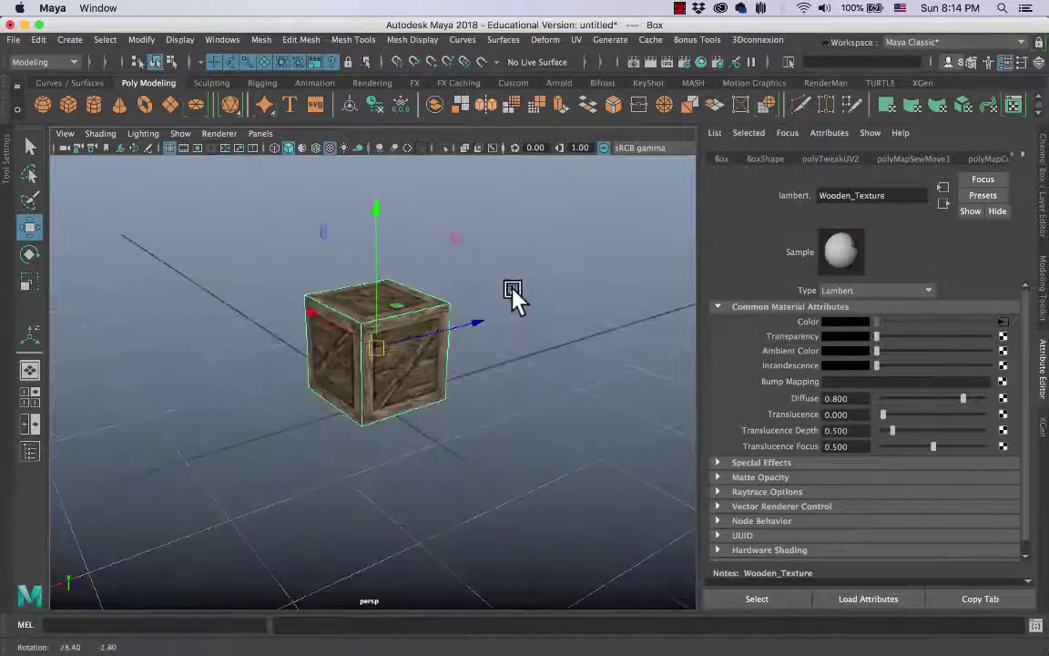